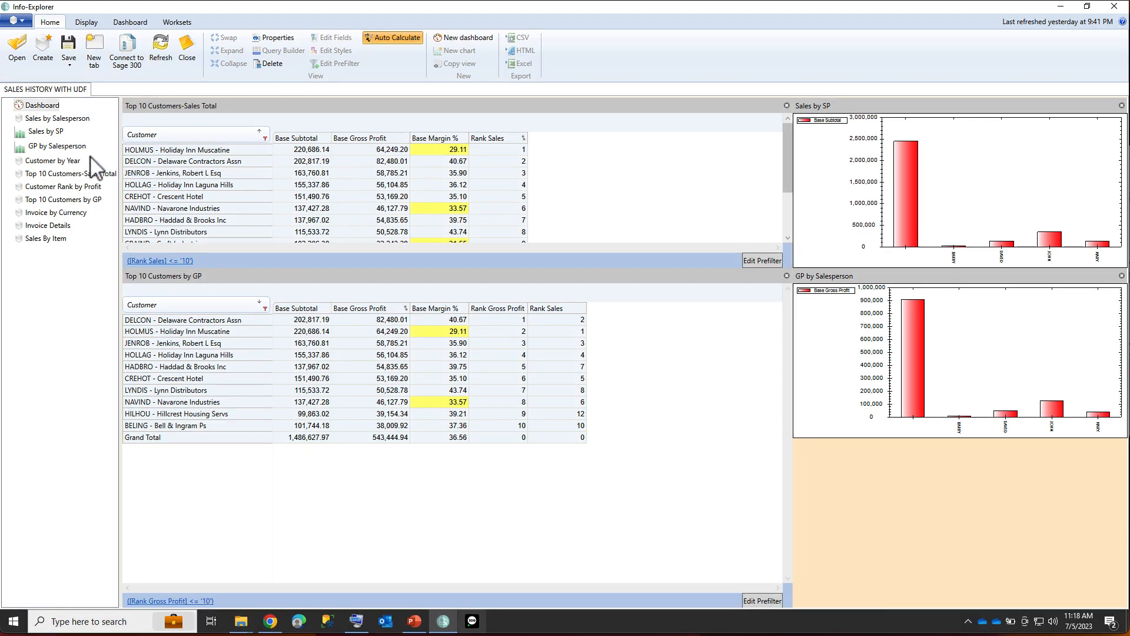
Open the Customer by Year view and scroll through the customer margin change rows.
left_click(36, 161)
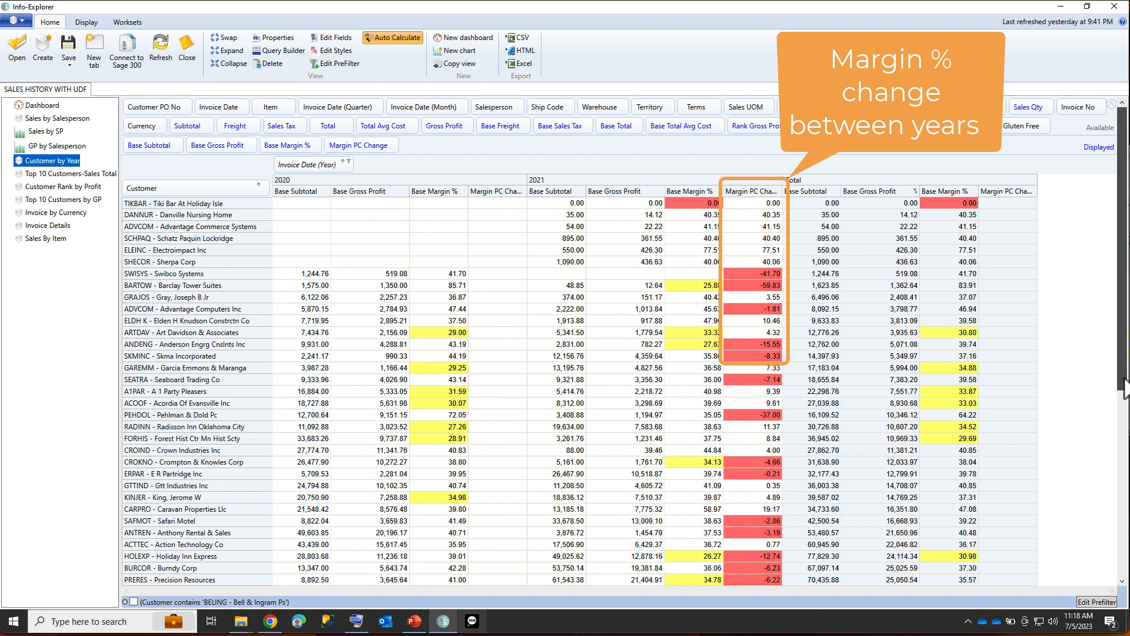
left_click_drag(1125, 379, 1129, 504)
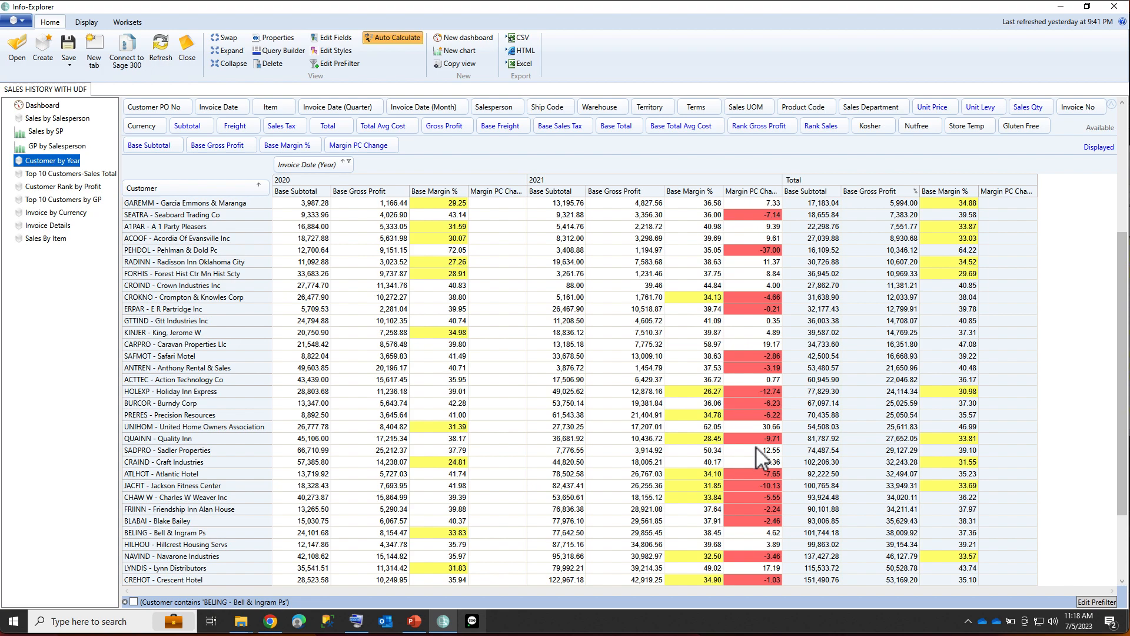
Drill down into Jackson Fitness Center's 2021 base subtotal to inspect its underlying invoice records, then close the detail window.
left_click(758, 486)
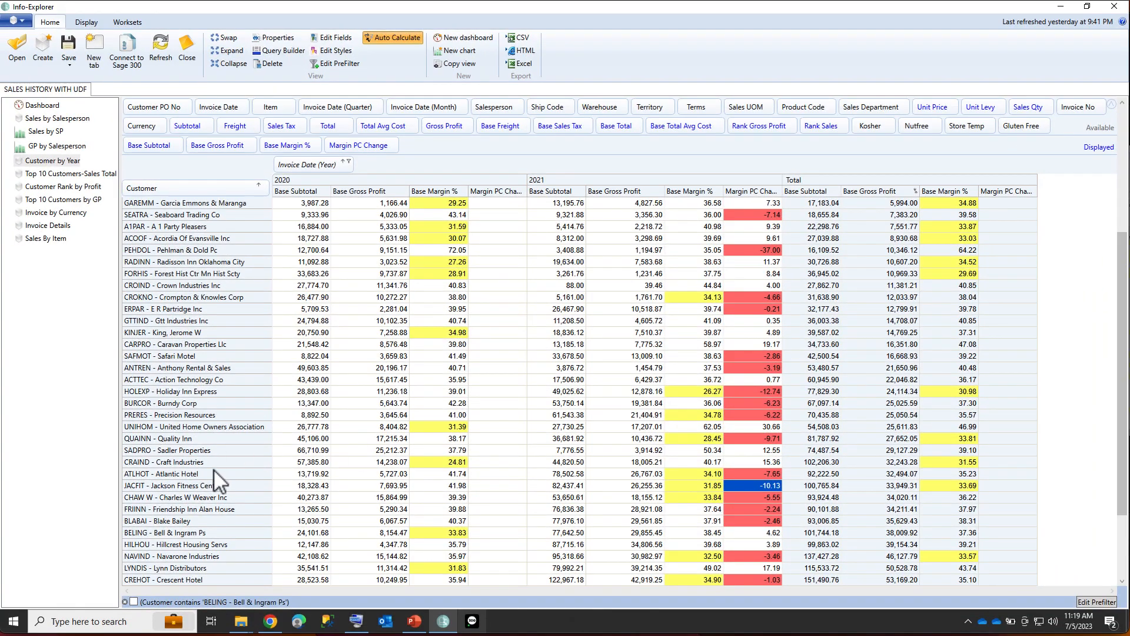
right_click(557, 485)
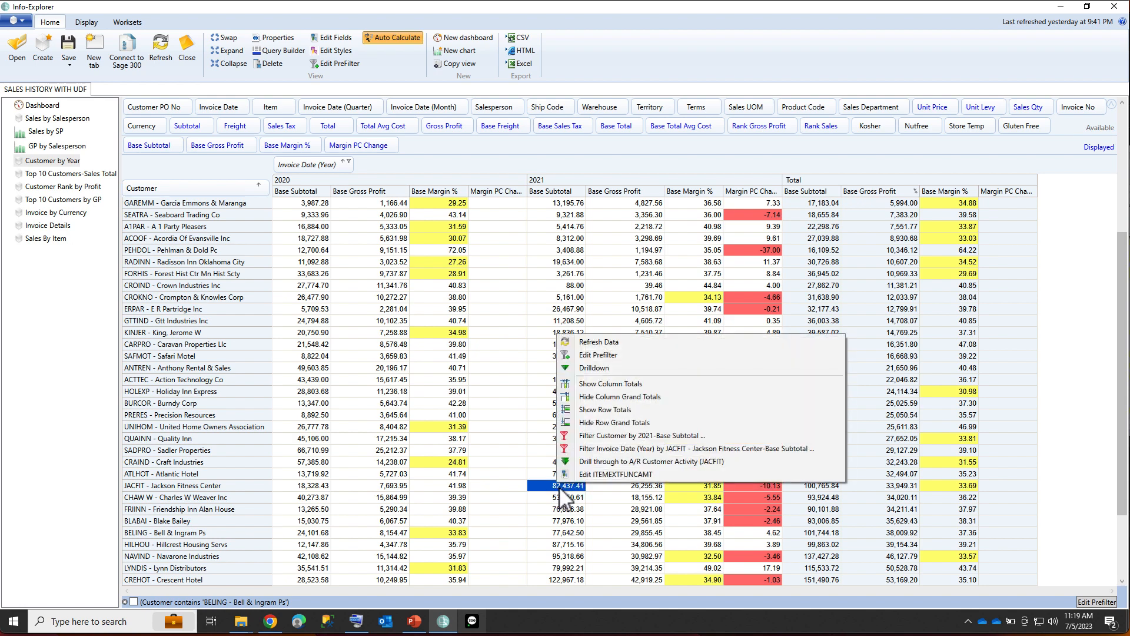
left_click(596, 367)
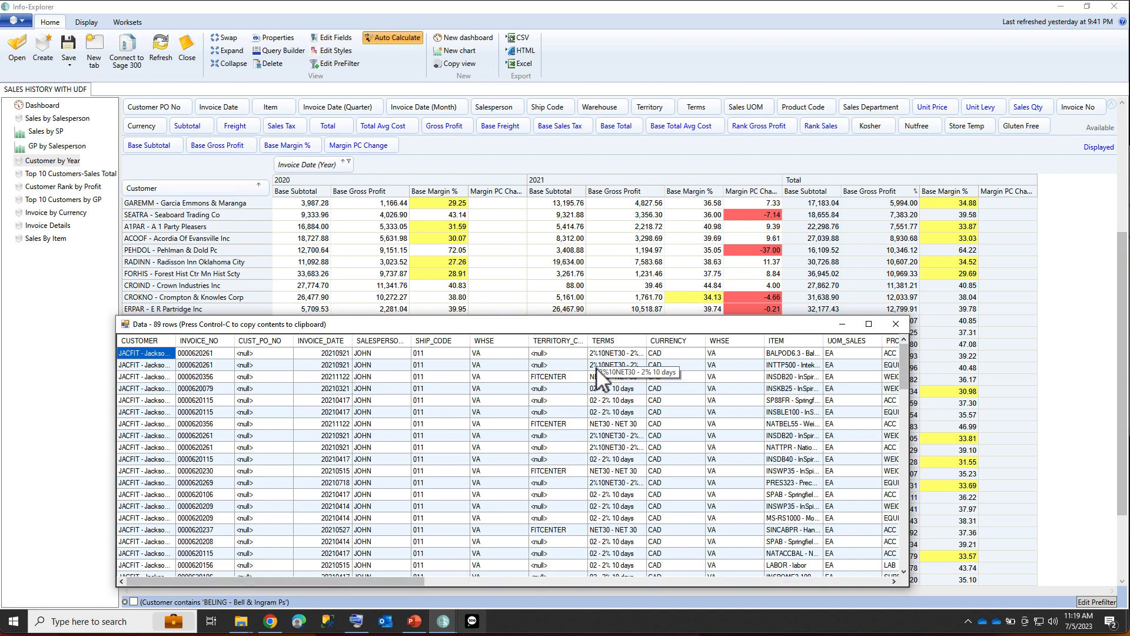
left_click_drag(628, 327, 622, 251)
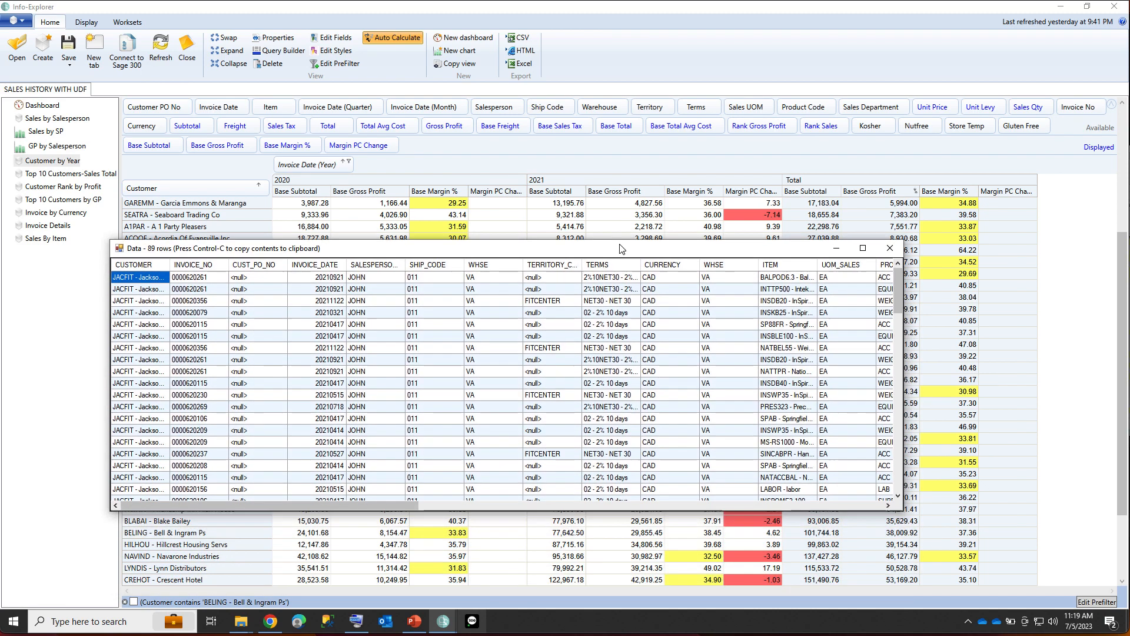
left_click_drag(904, 511, 1082, 561)
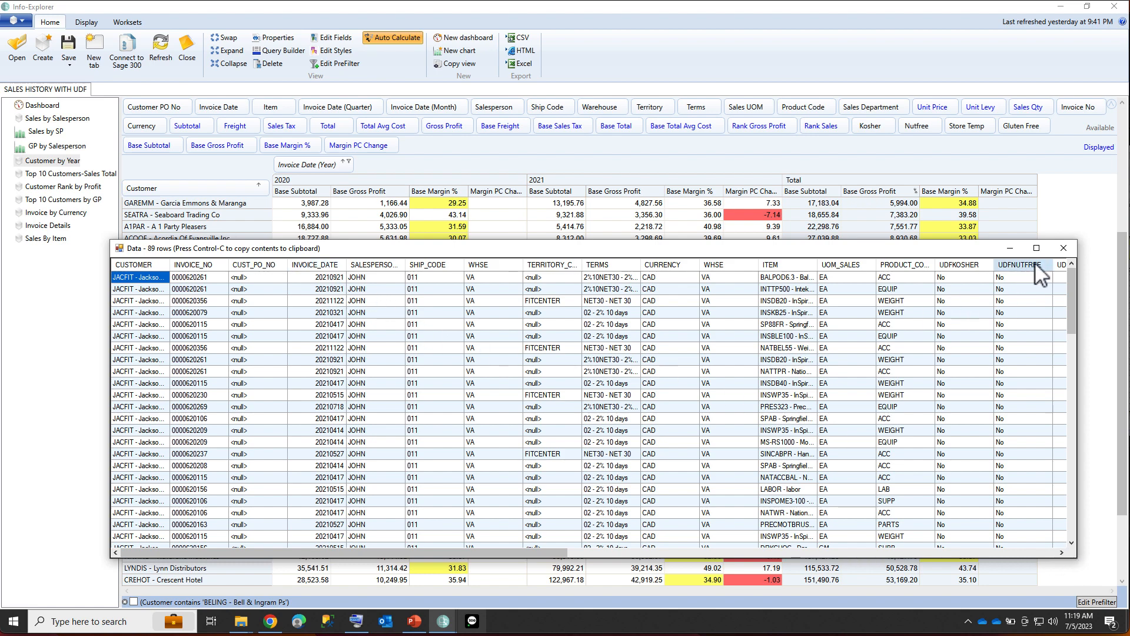
left_click(1068, 252)
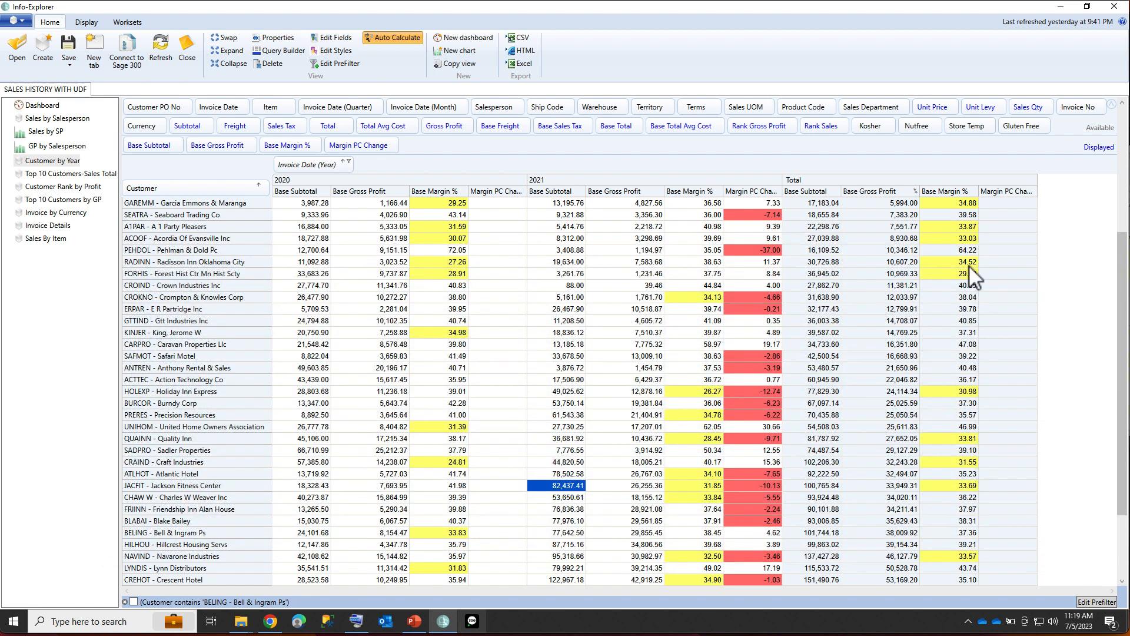
Filter the Customer field to show only JACFIT - Jackson Fitness Center.
left_click(265, 185)
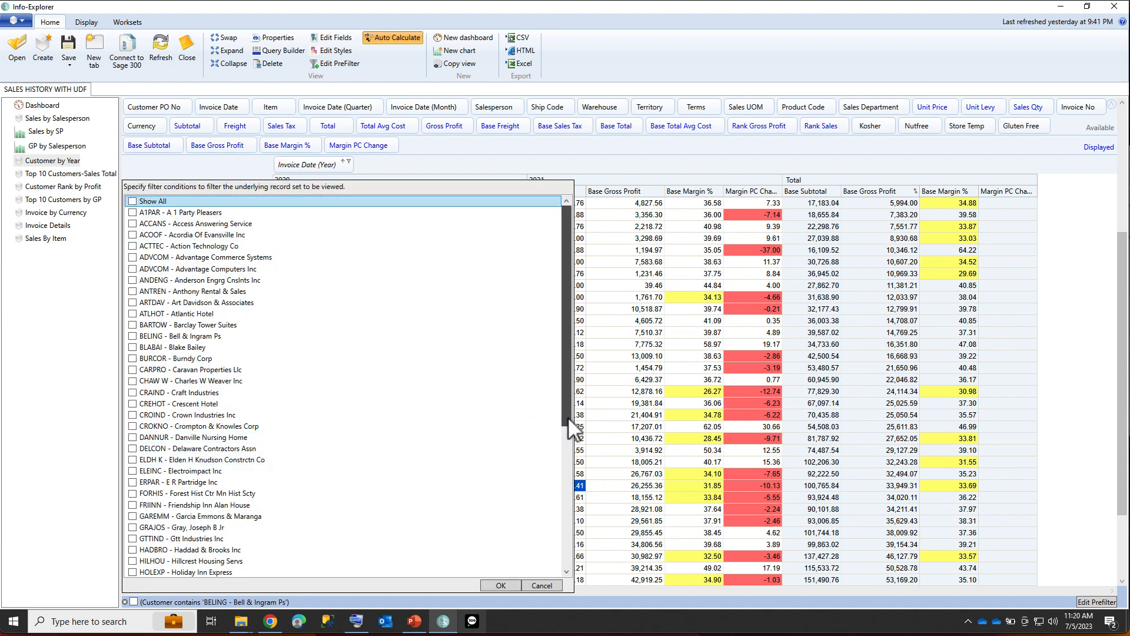
left_click_drag(569, 358, 567, 439)
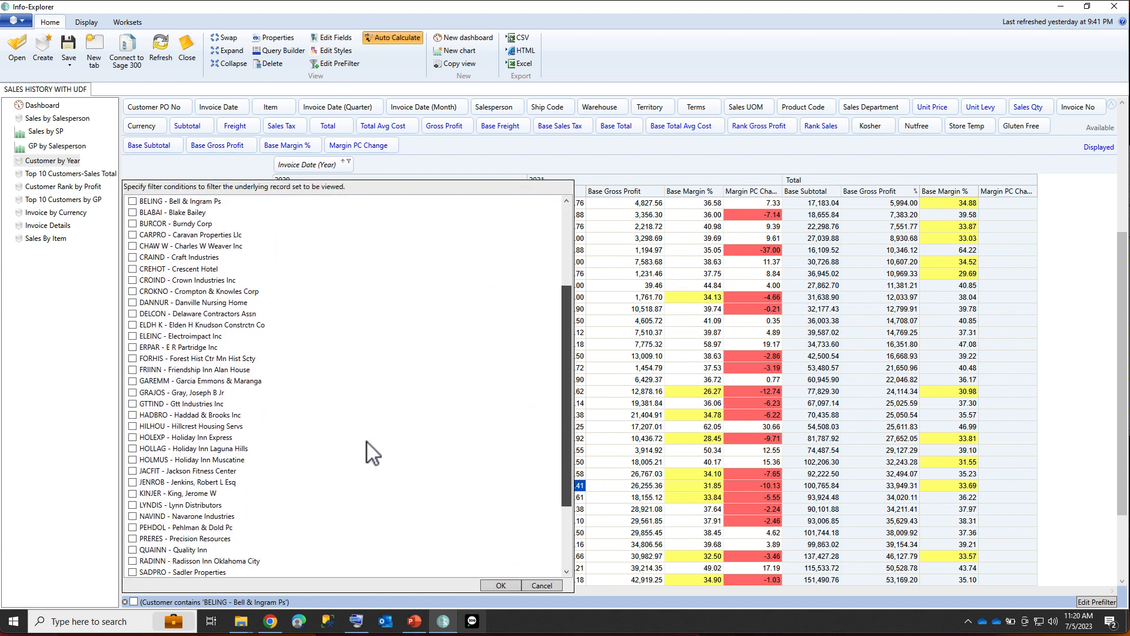
left_click(130, 471)
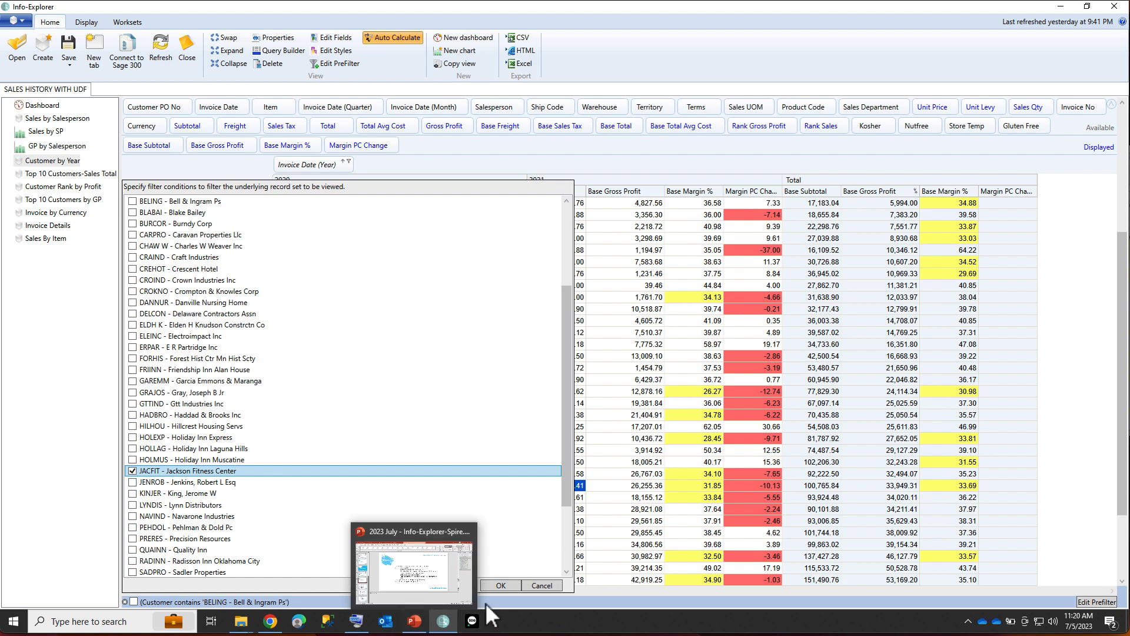
left_click(501, 585)
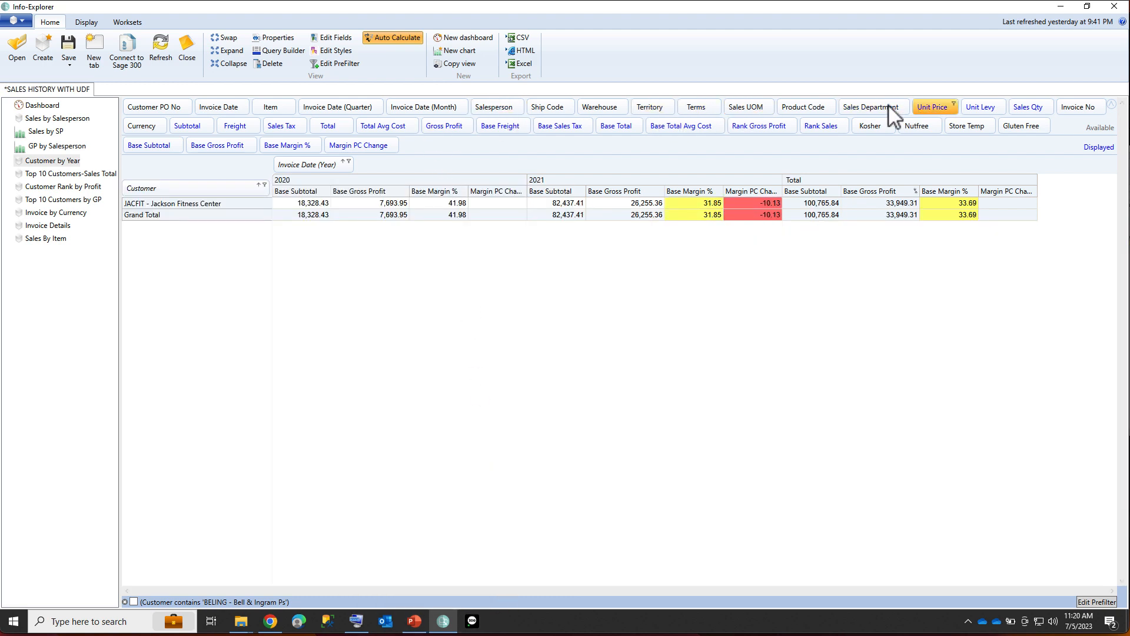
Add Item and Invoice No as additional row fields beside Customer.
left_click_drag(274, 107, 257, 191)
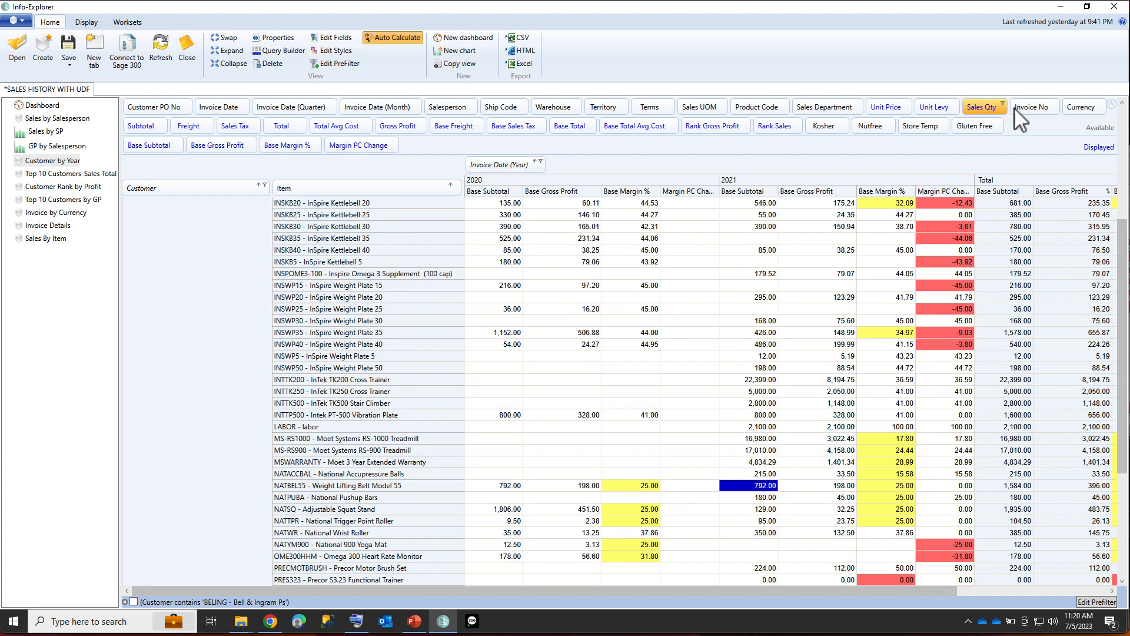
left_click_drag(1027, 101, 461, 189)
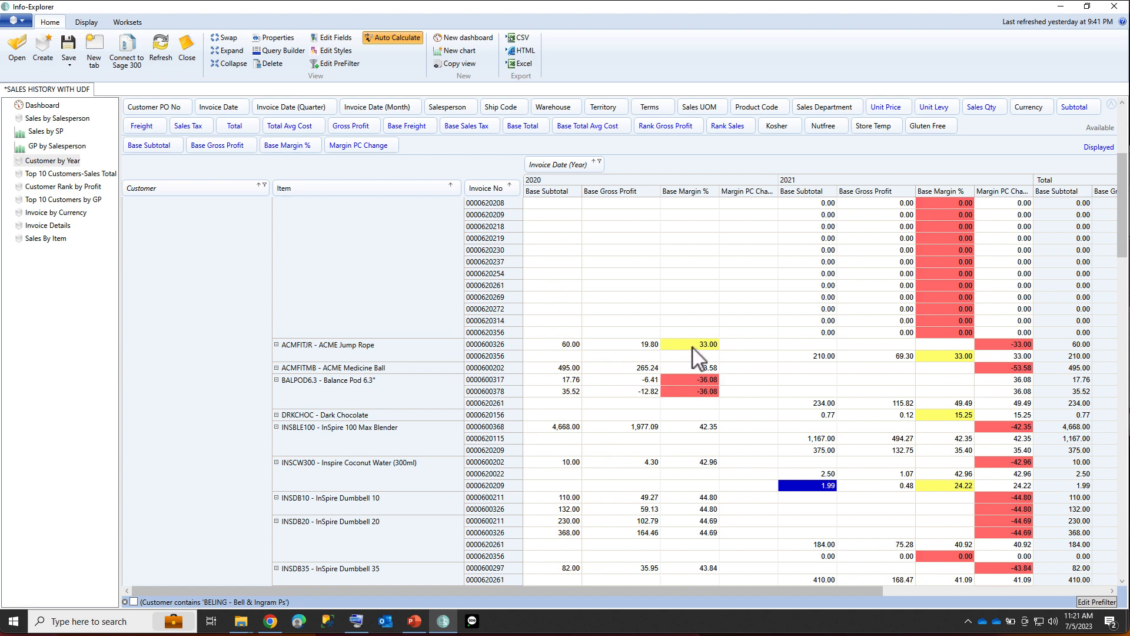
Examine the per-invoice margin percentages for Jackson Fitness Center's items across 2020 and 2021.
left_click(677, 380)
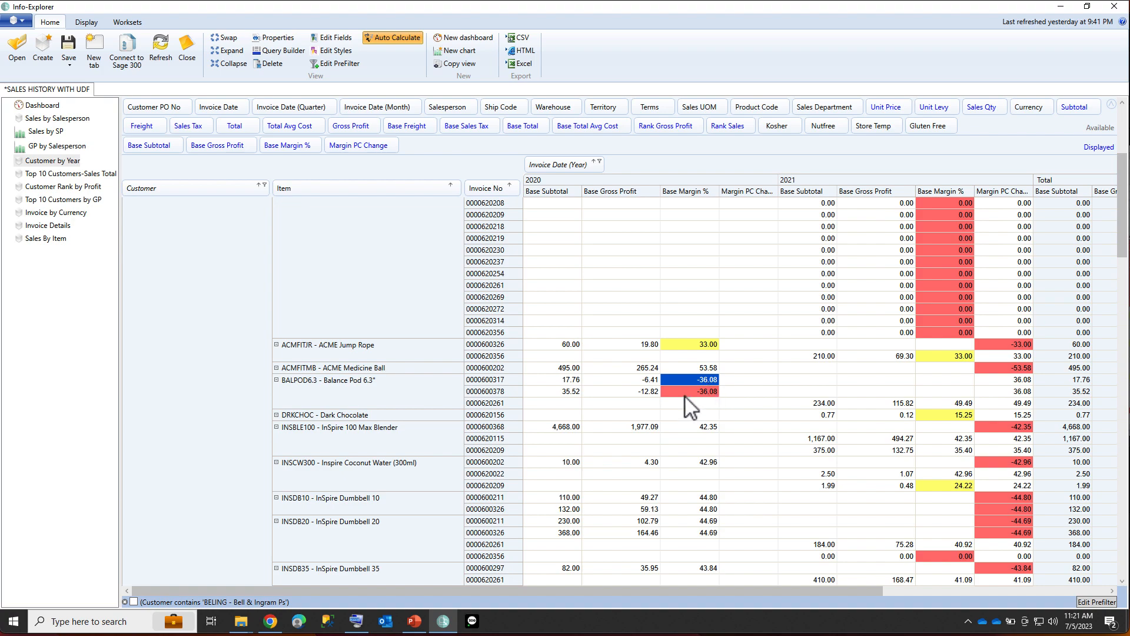
scroll(941, 323, "down", 15)
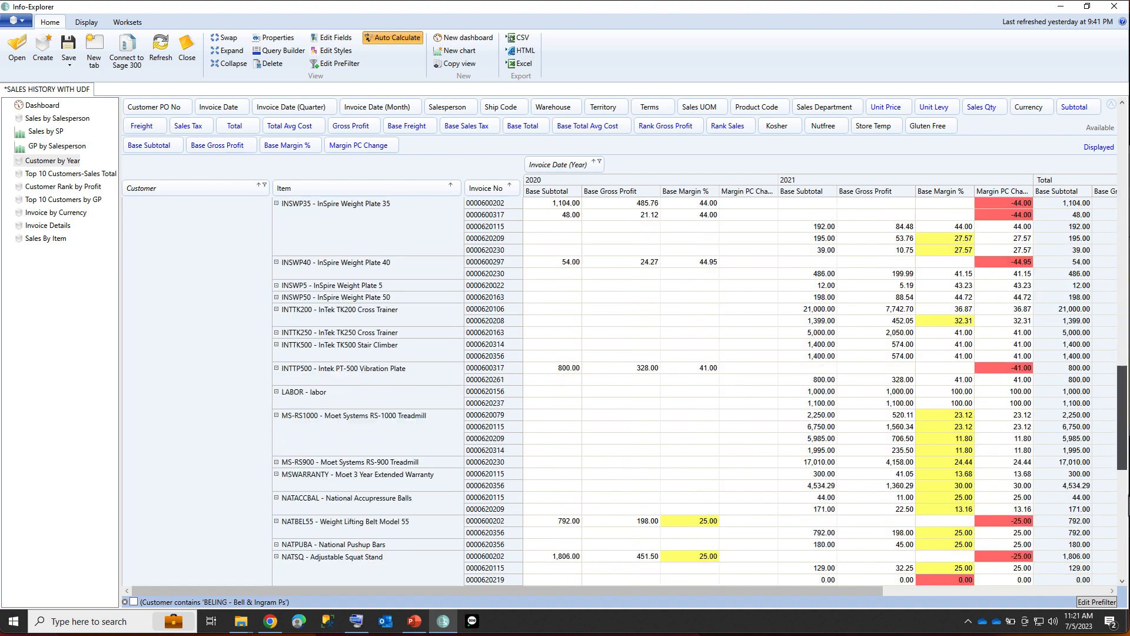
scroll(941, 323, "down", 5)
scroll(949, 403, "down", 6)
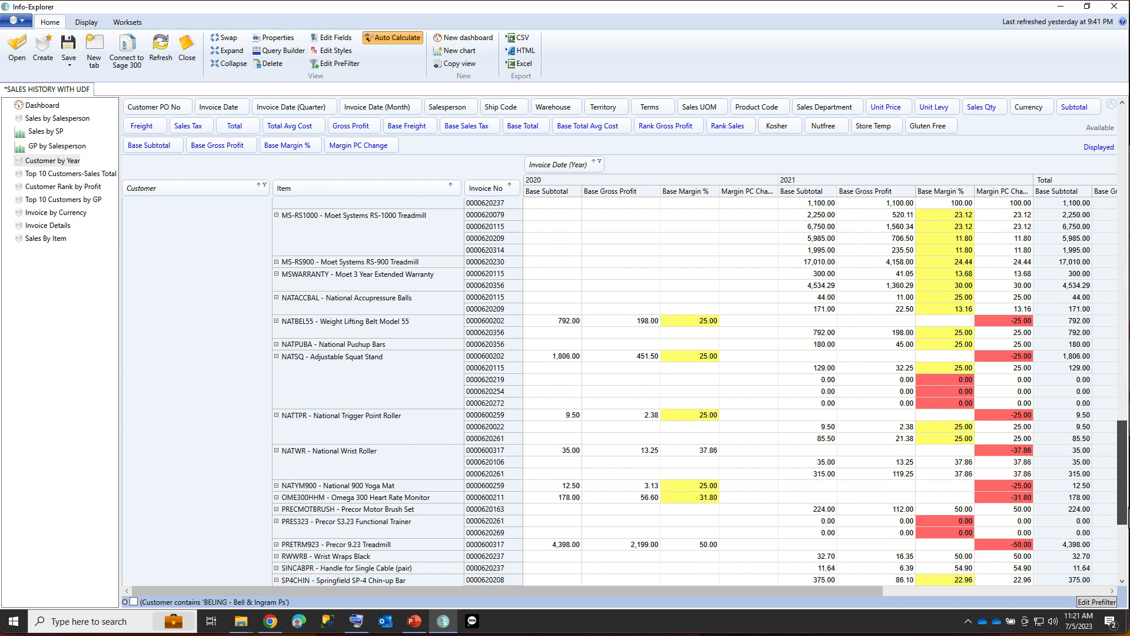
left_click(947, 394)
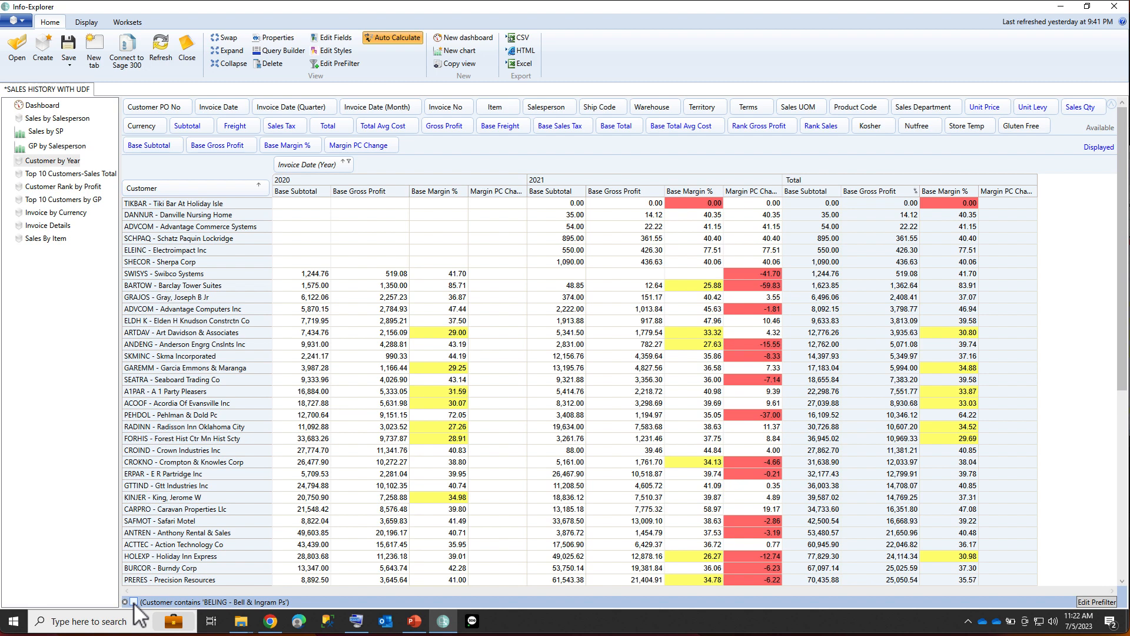
Duplicate the Customer by Year view and rename the copy to Sales by territory.
left_click(134, 602)
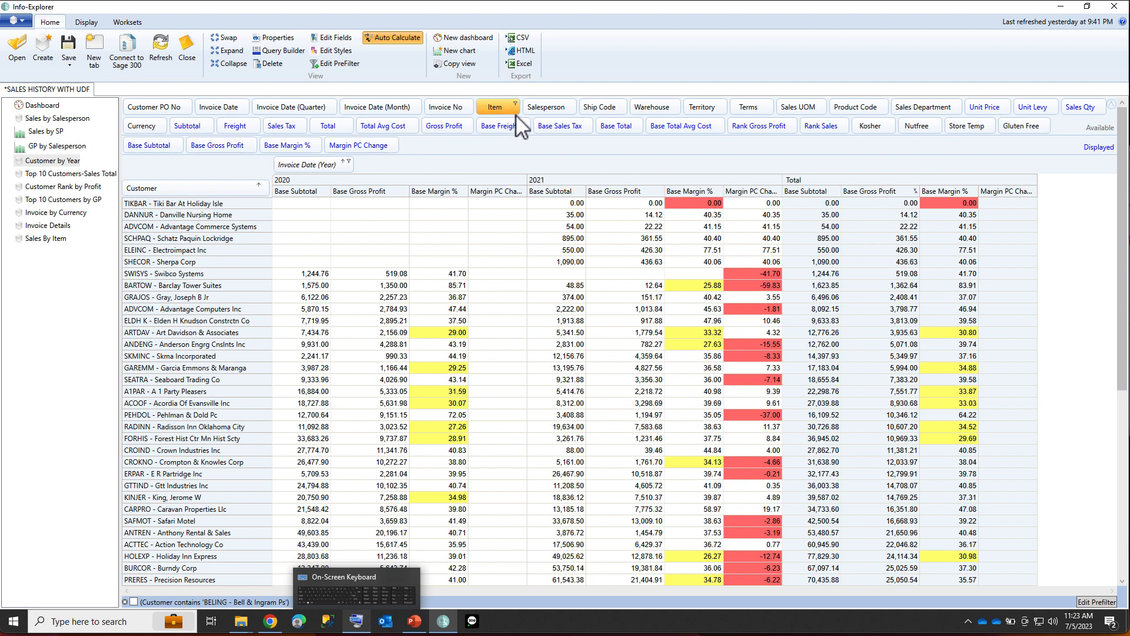
right_click(59, 164)
left_click(72, 175)
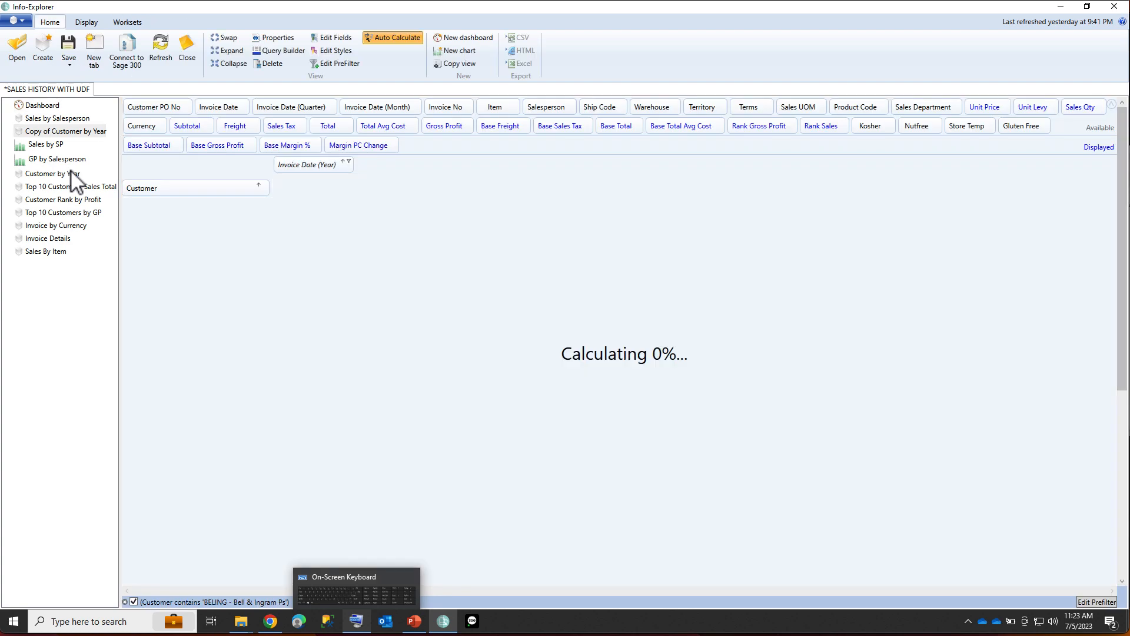
right_click(86, 135)
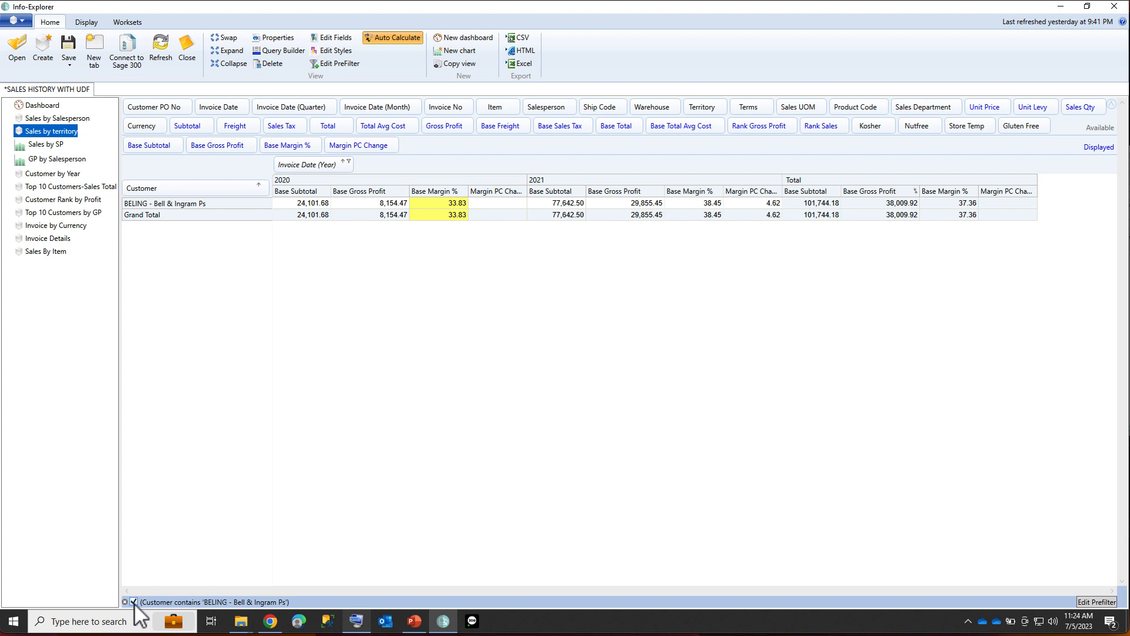
Turn off the prefilter and group the customers by Territory as the outer row field, collapsed to territory totals.
left_click(134, 601)
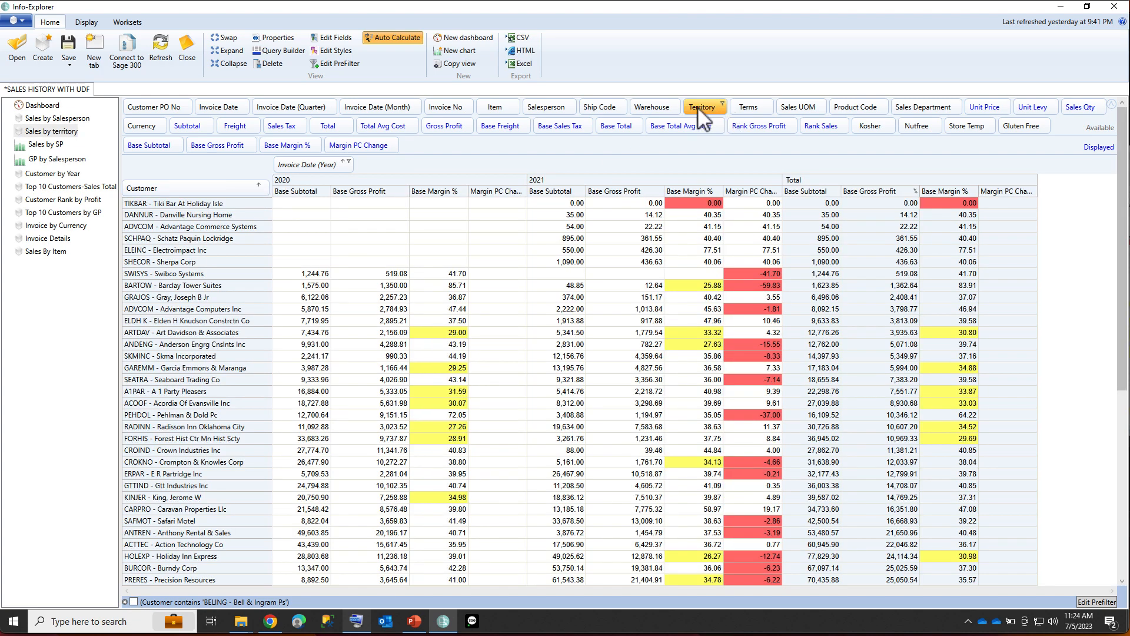
left_click_drag(700, 103, 138, 192)
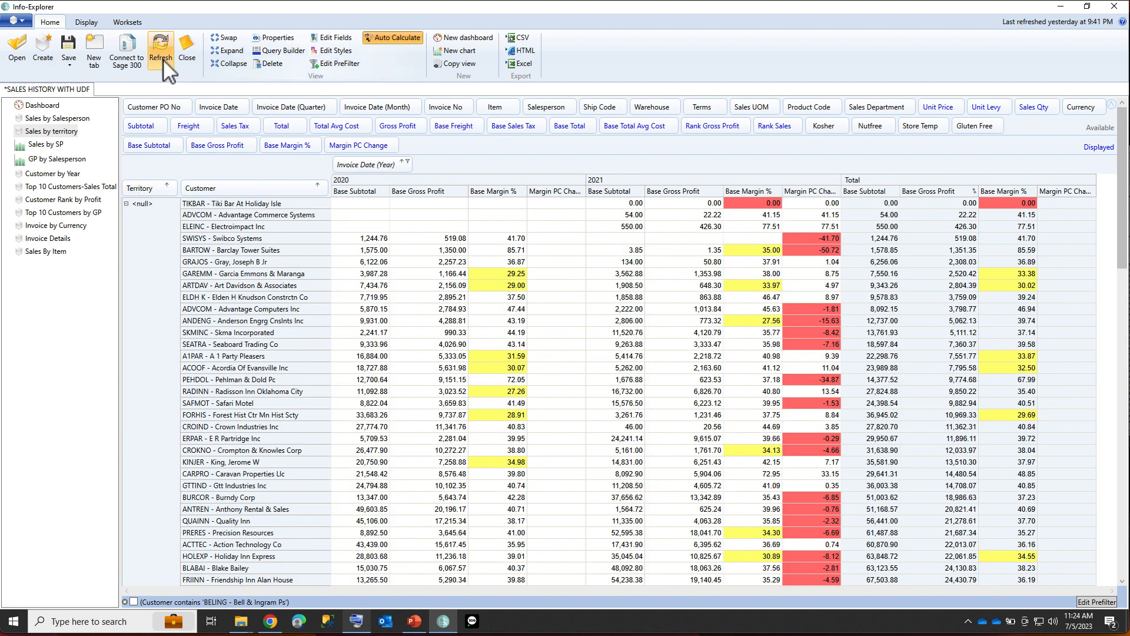
left_click(229, 65)
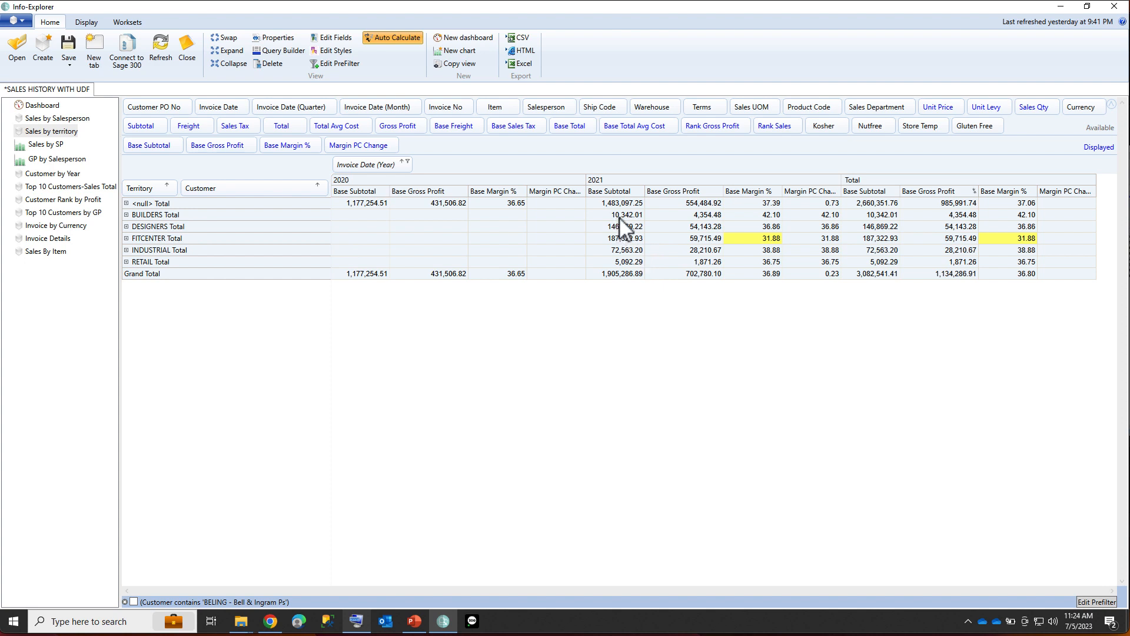
Expand the FITCENTER territory and drill down into the DESIGNERS 2021 base subtotal records, then close the detail window.
left_click(621, 240)
left_click(126, 238)
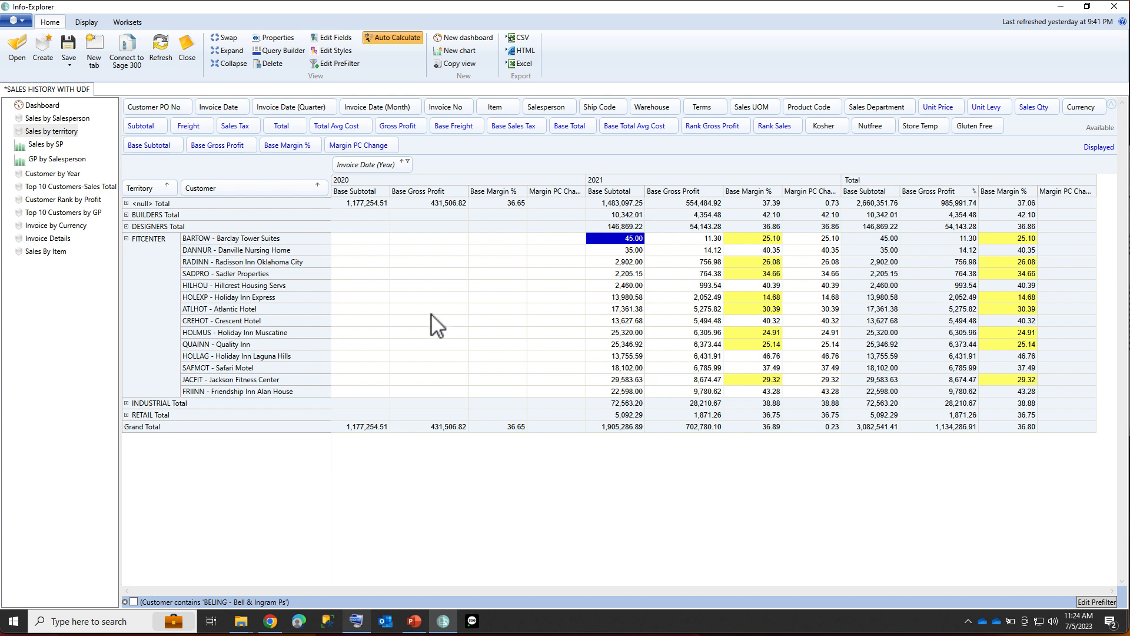
right_click(613, 227)
left_click(637, 260)
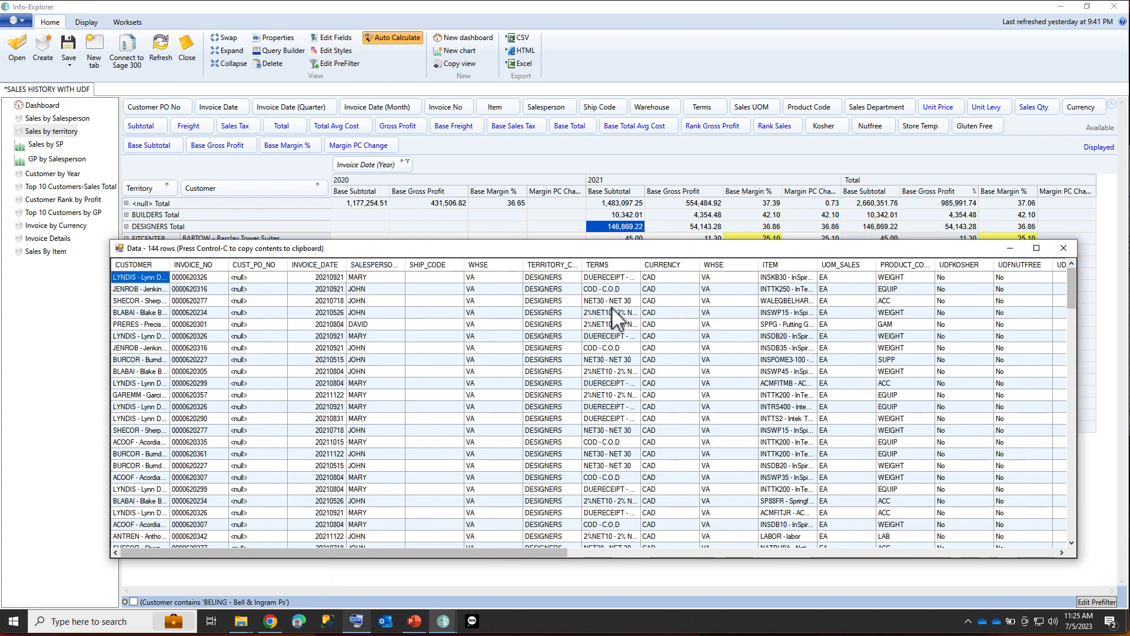
double_click(119, 247)
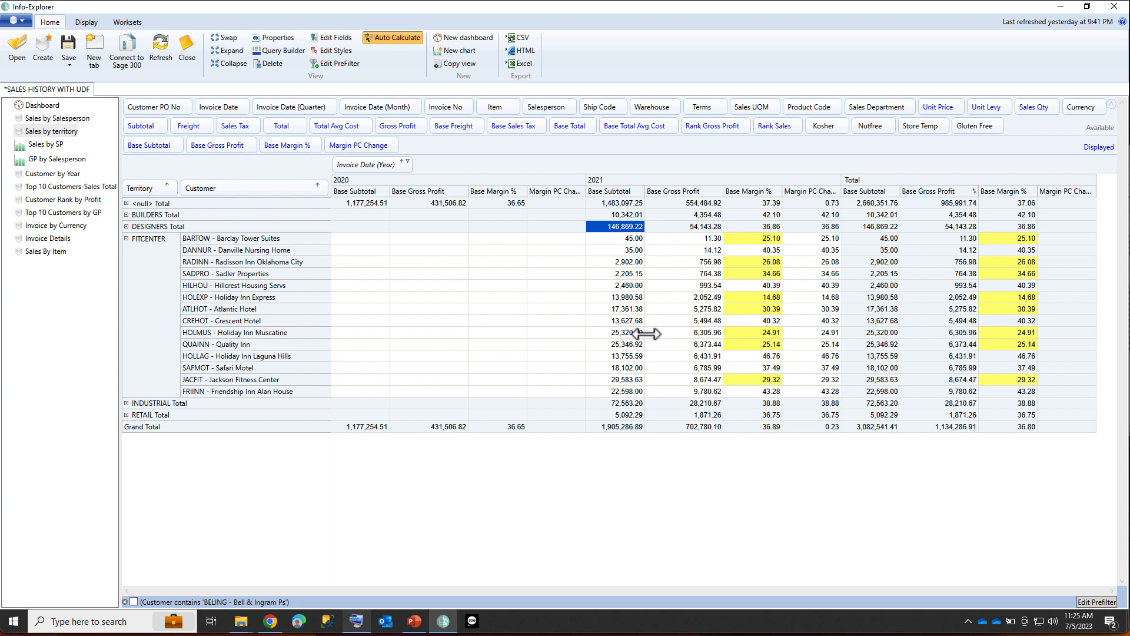
Open the Sales By Item view and expand then collapse the EQUIP product code group.
left_click(36, 253)
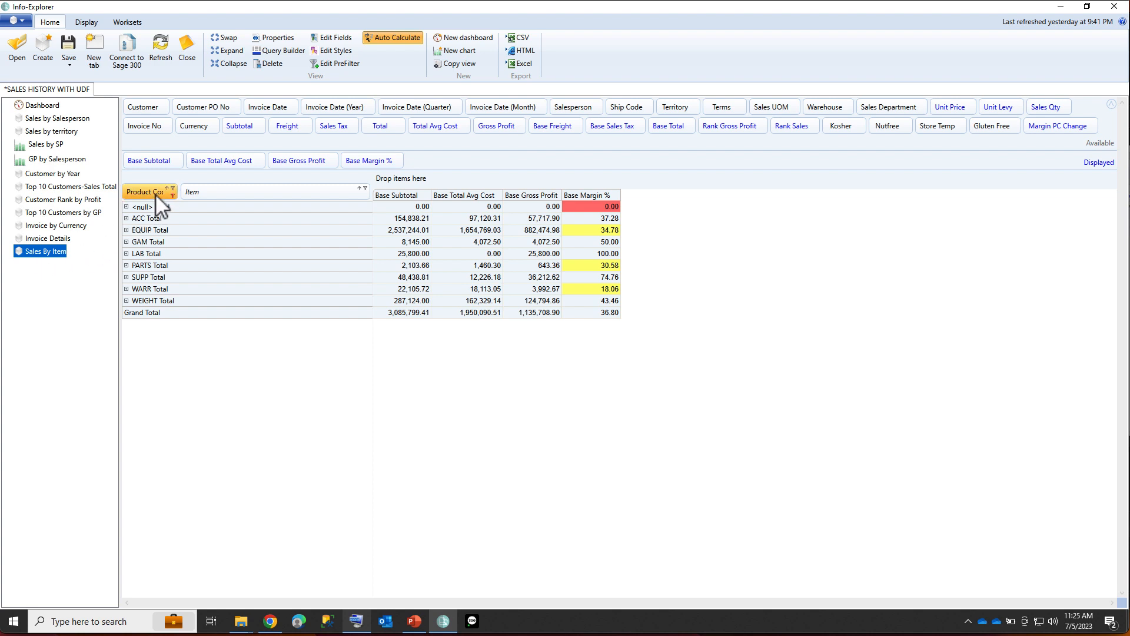
left_click(126, 230)
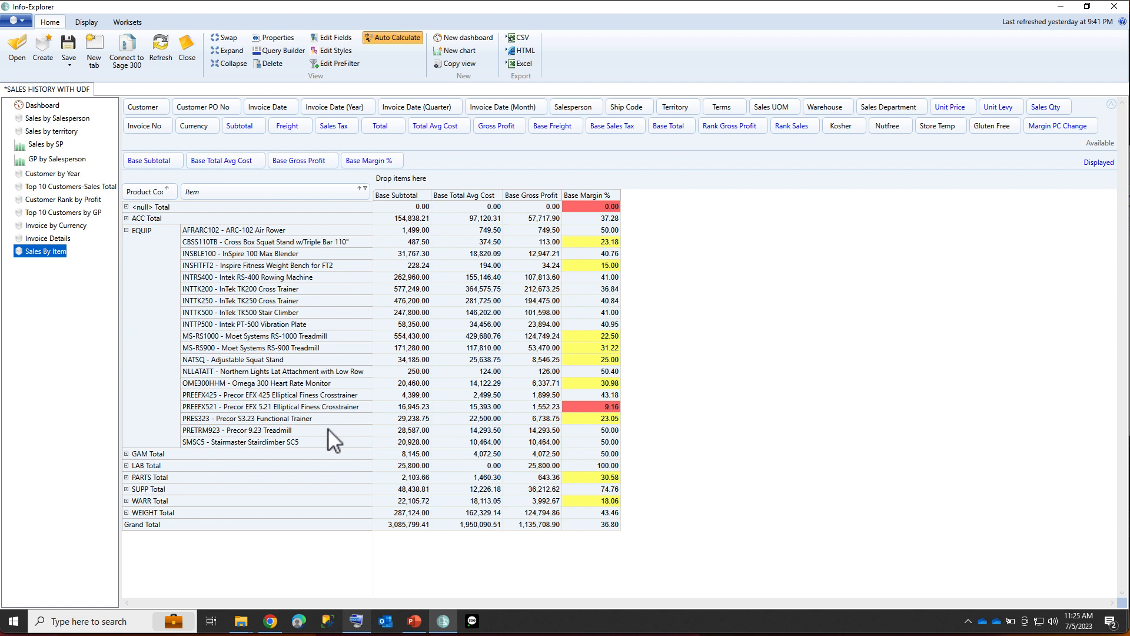
left_click(126, 230)
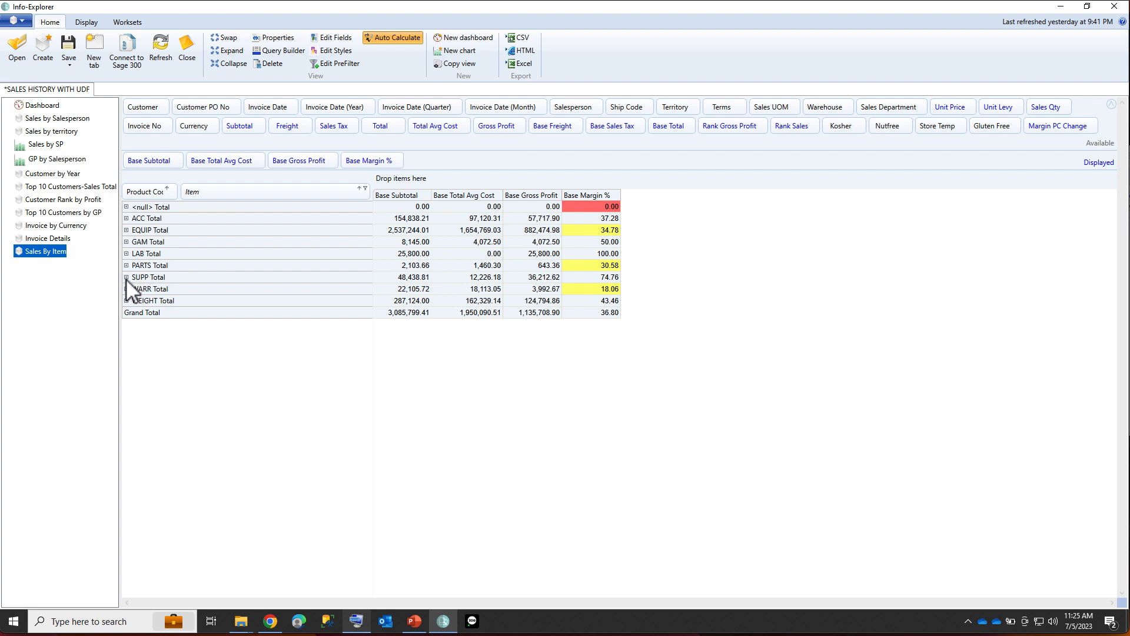
Filter the Product Code field to only SUPP and expand its items.
left_click(172, 188)
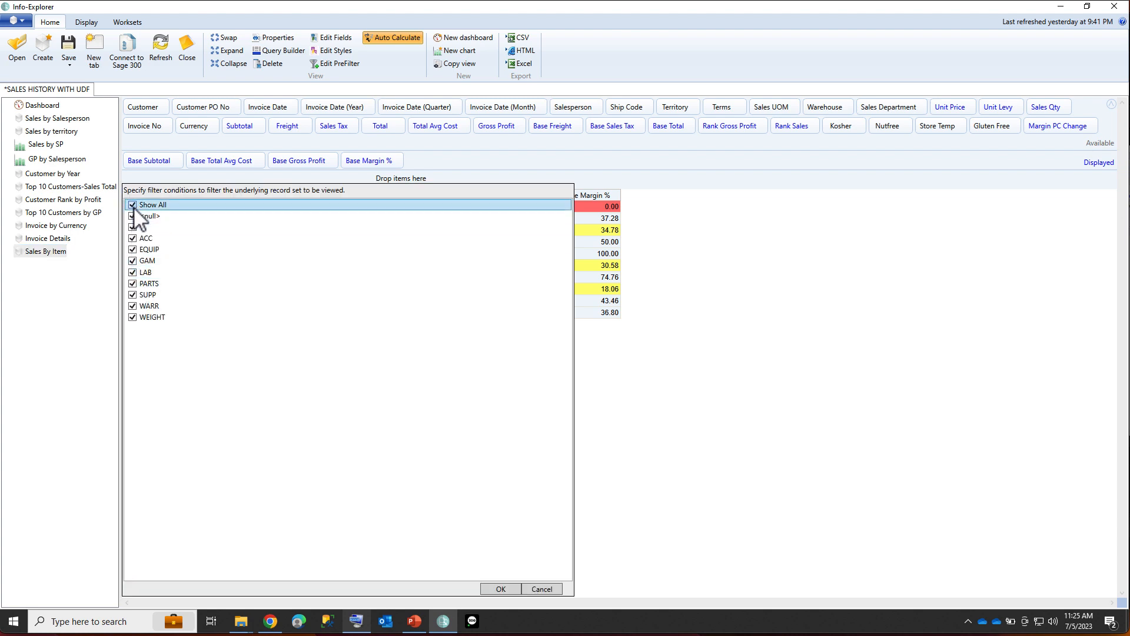
left_click(133, 205)
left_click(133, 295)
key("Return")
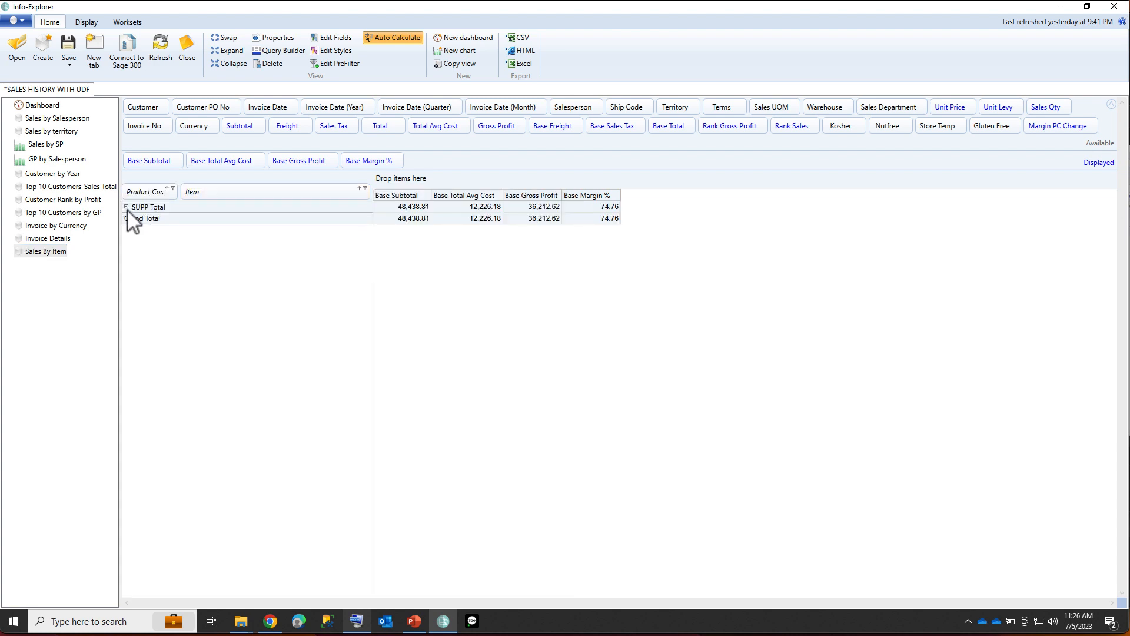
left_click(126, 207)
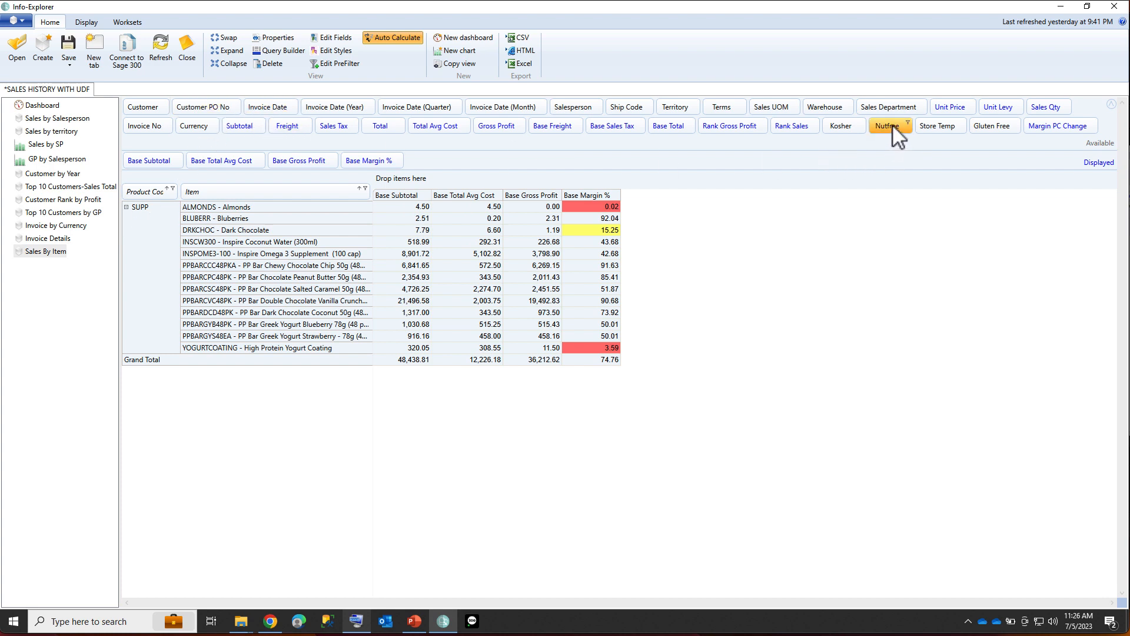
Add Nutfree and Gluten Free as row fields after Item.
left_click_drag(892, 123, 385, 197)
left_click_drag(886, 126, 363, 197)
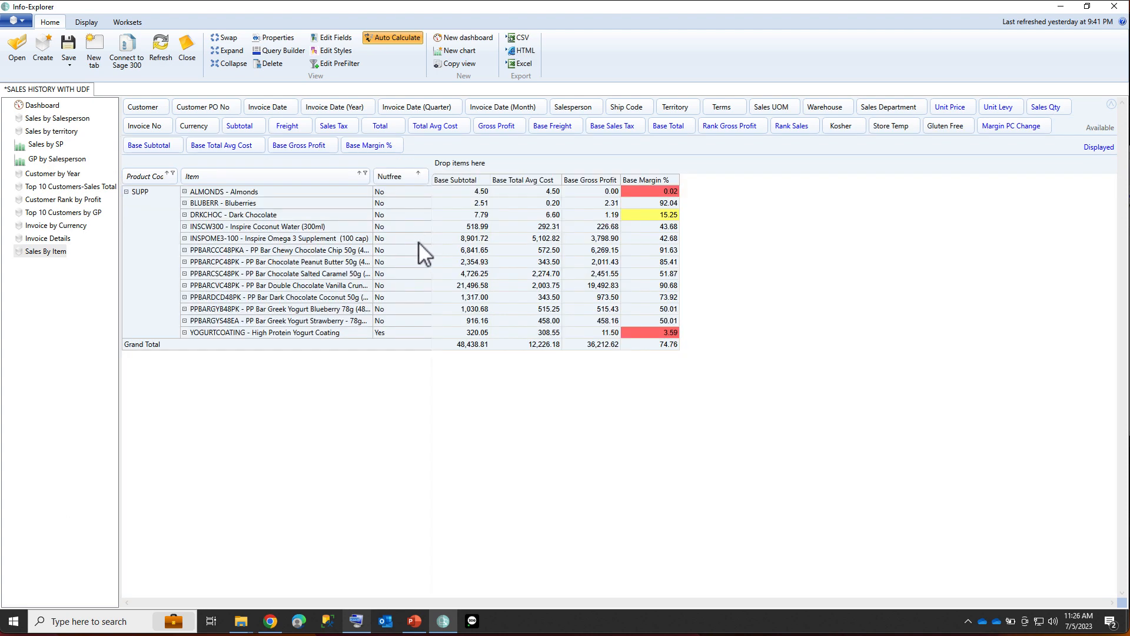
left_click_drag(945, 125, 432, 182)
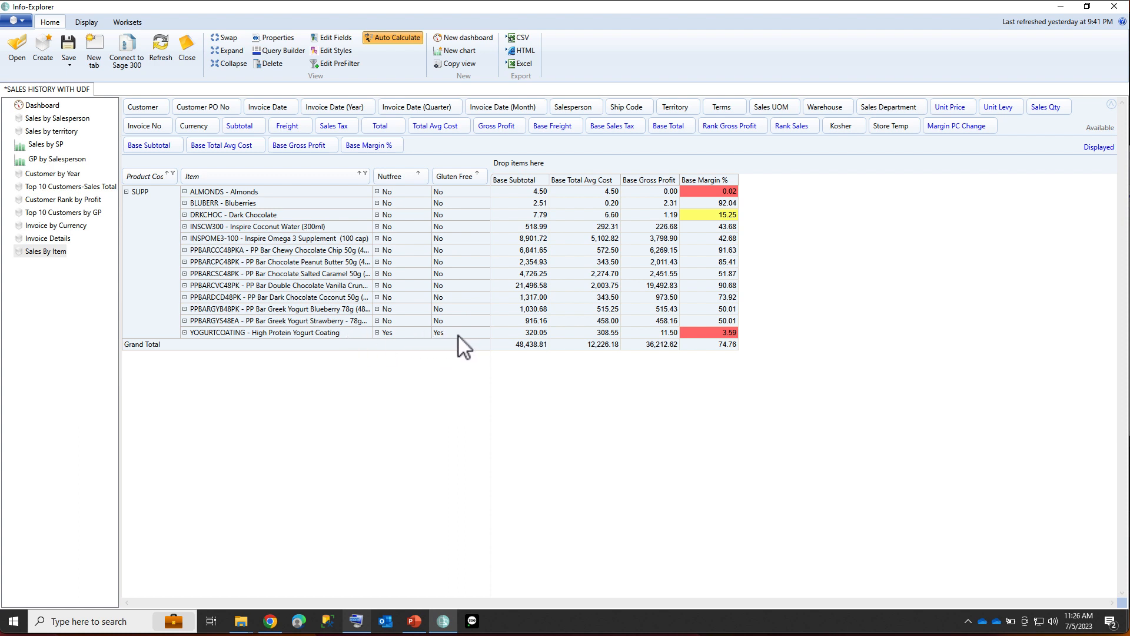
Filter the Gluten Free field to show only items marked Yes.
left_click(424, 173)
left_click(384, 190)
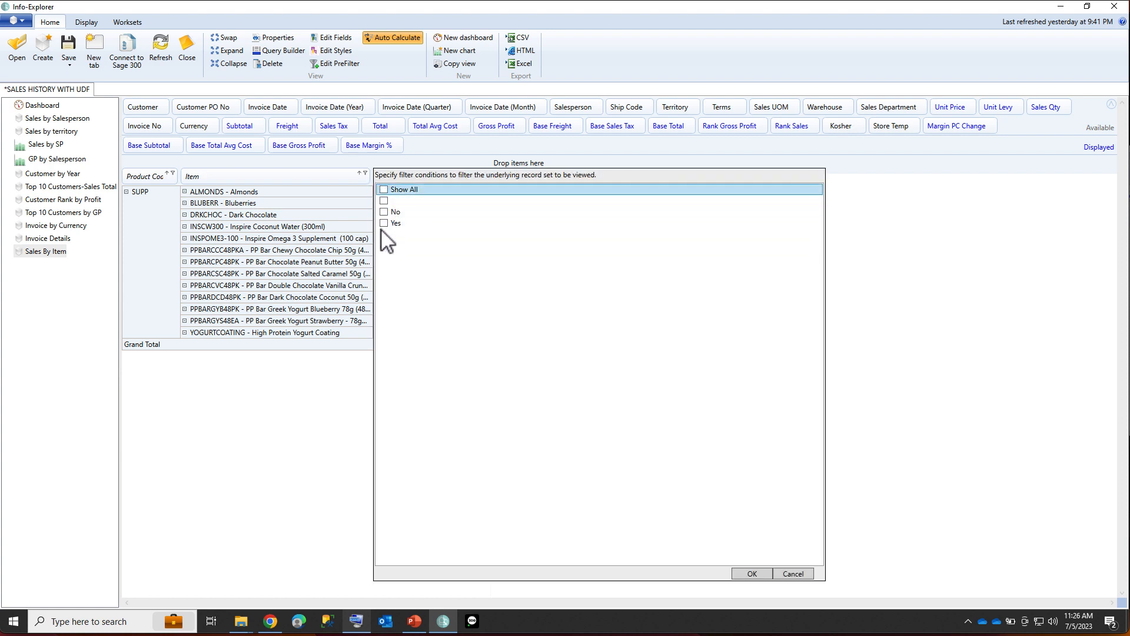
left_click(384, 223)
left_click(745, 574)
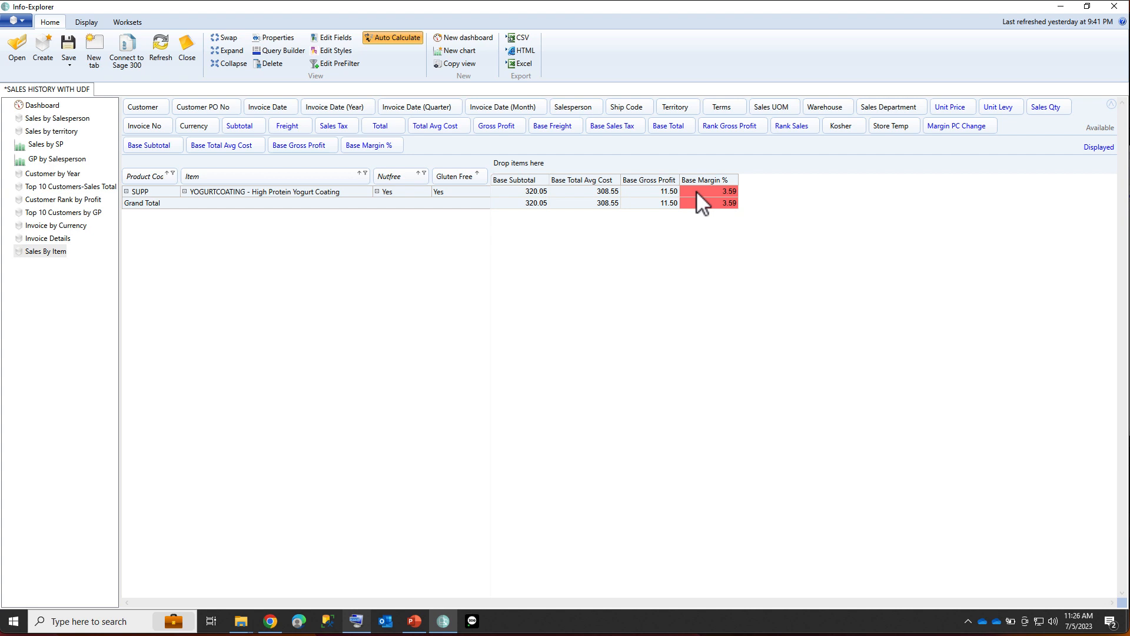
Clear the Gluten Free filter and add Warehouse as a column field in Sales By Item.
left_click(424, 173)
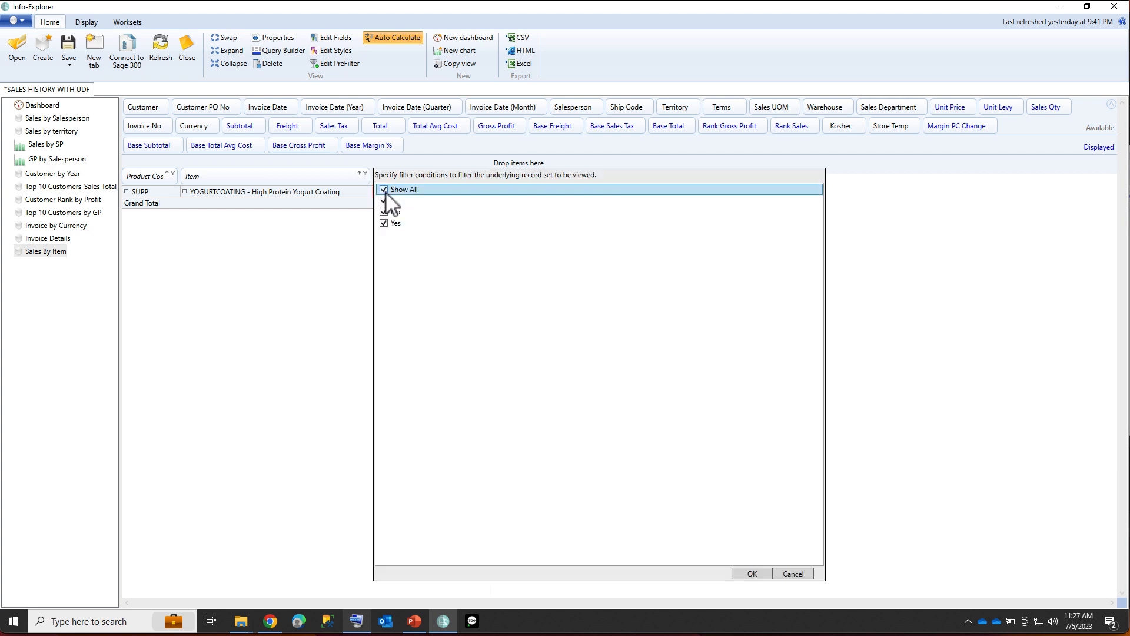
left_click(751, 574)
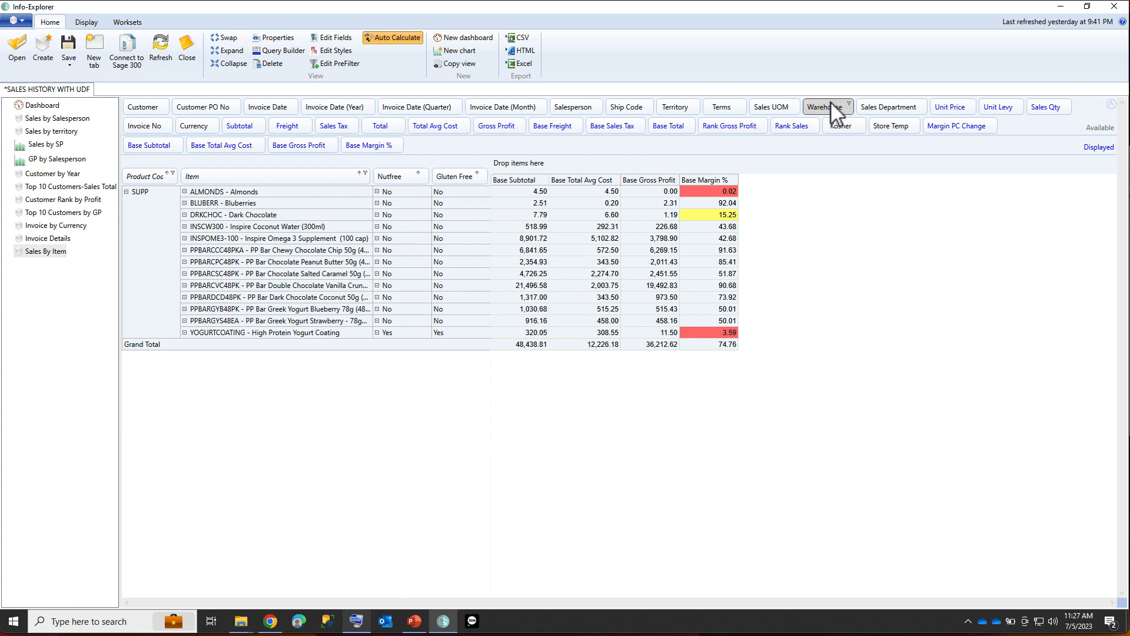
left_click_drag(831, 102, 533, 165)
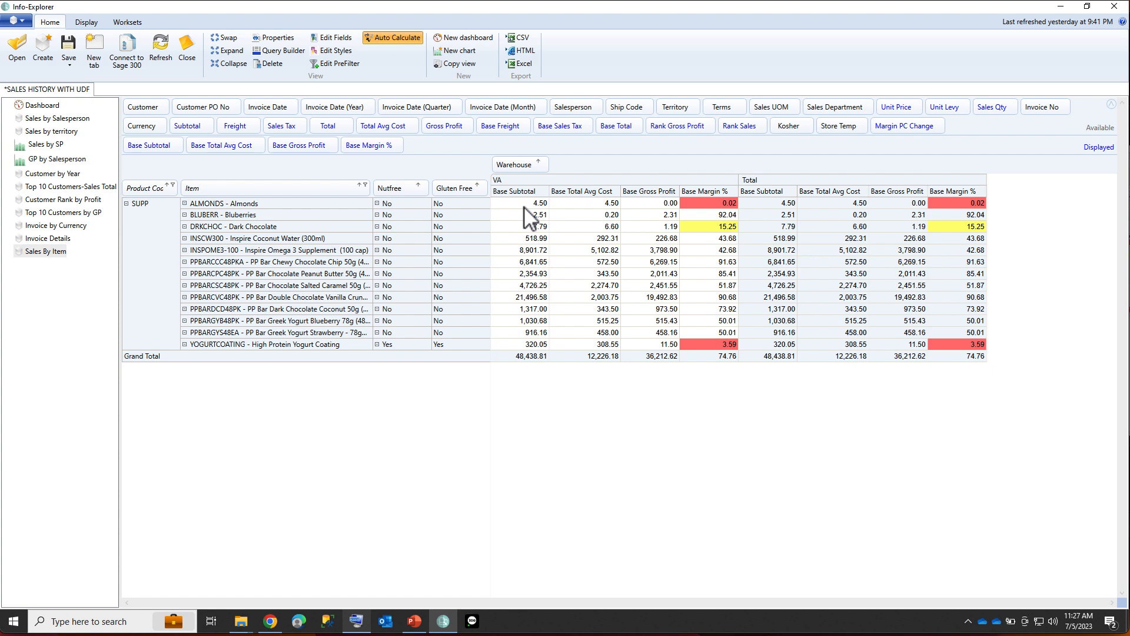
Browse the Top 10 Customers by GP, Top 10 Customers-Sales Total, Sales By Item and Dashboard views.
left_click(59, 214)
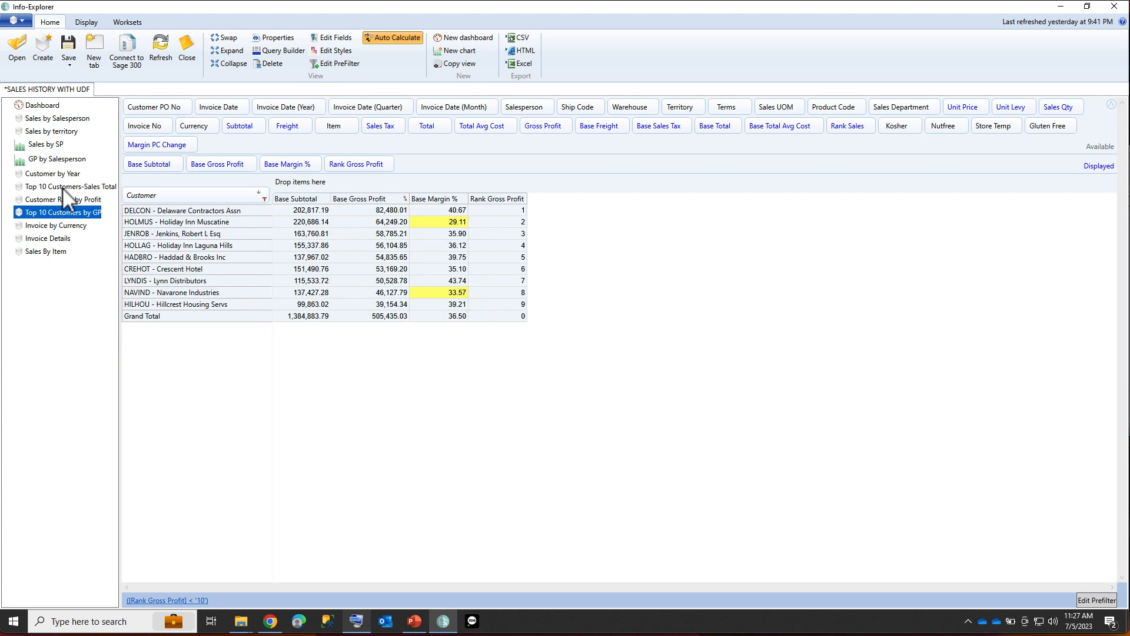
left_click(62, 187)
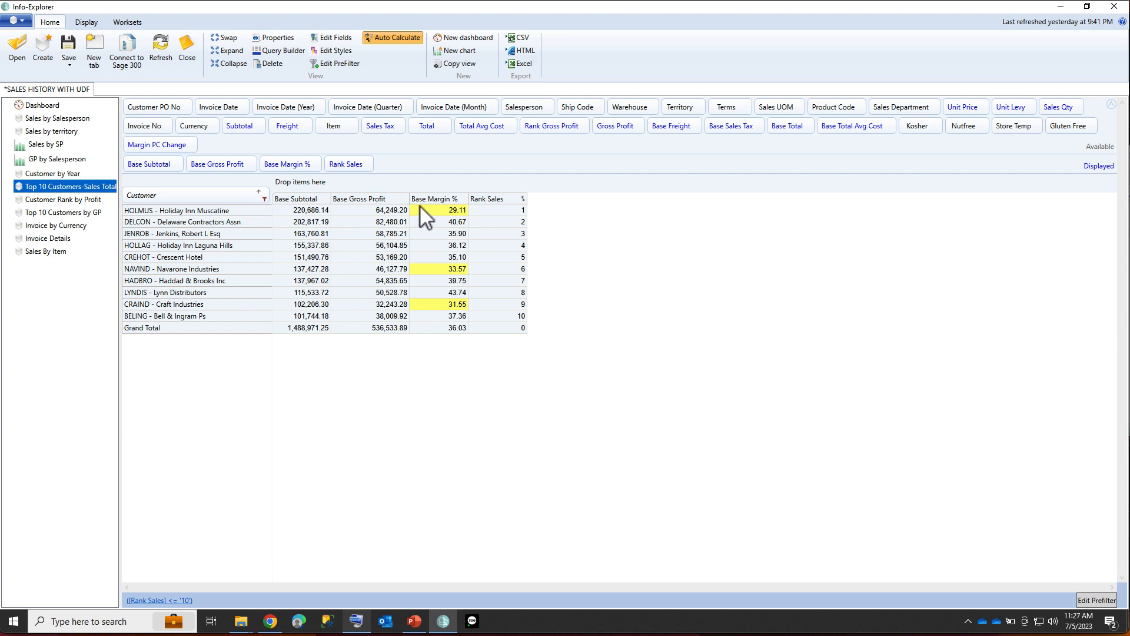
left_click(37, 254)
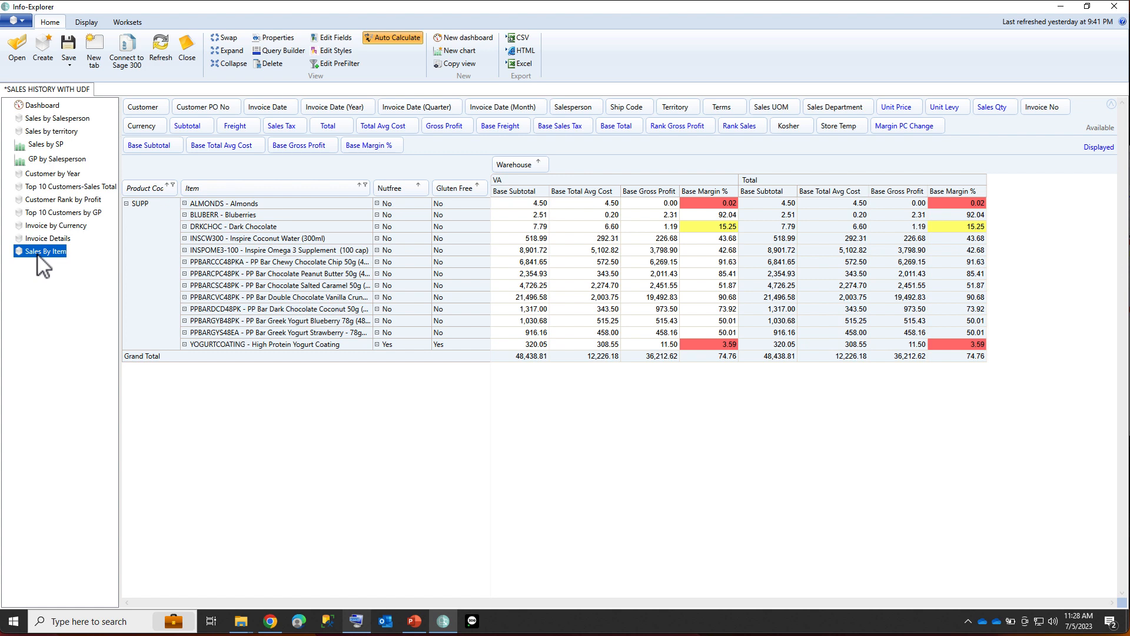
left_click(40, 105)
Open the Open Sales Order cube file from the Spire Cubes folder.
left_click(22, 22)
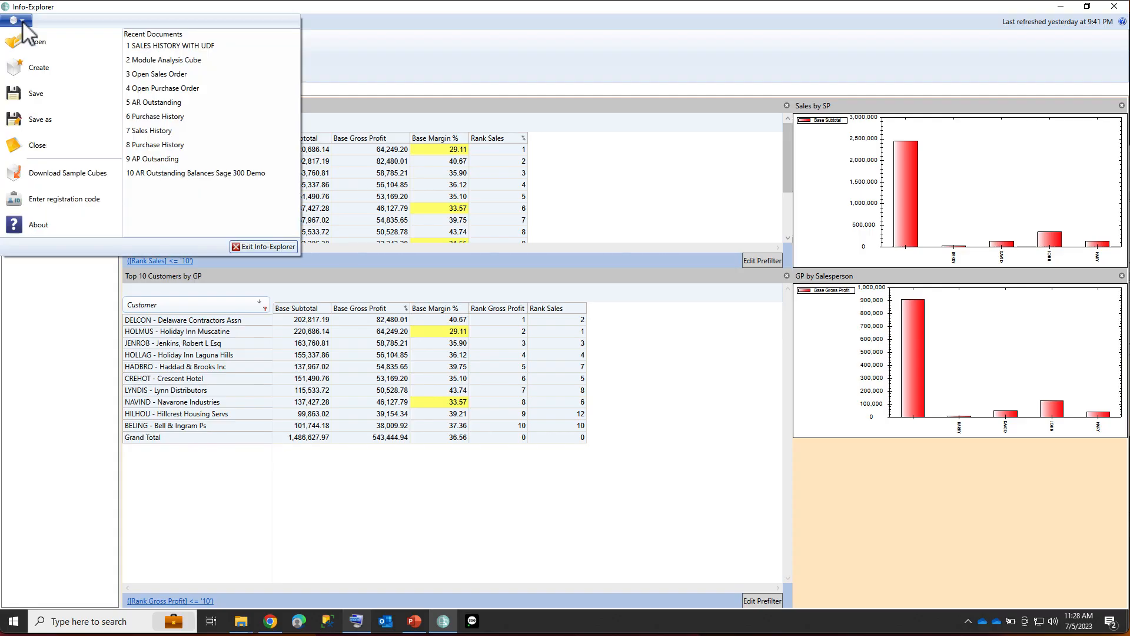
left_click(36, 44)
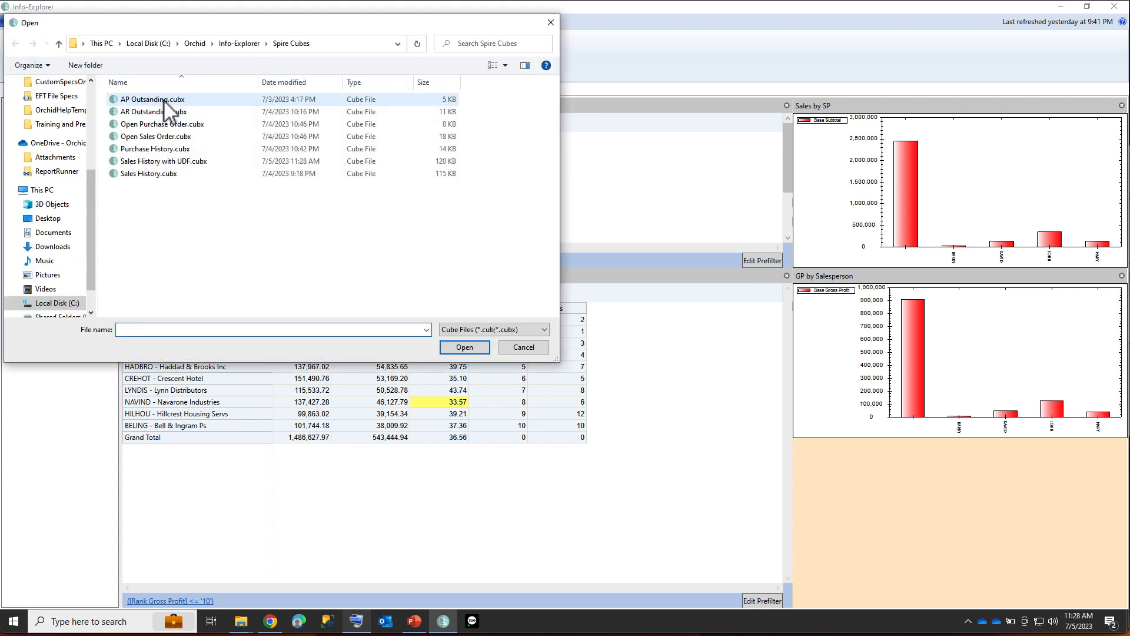
double_click(162, 136)
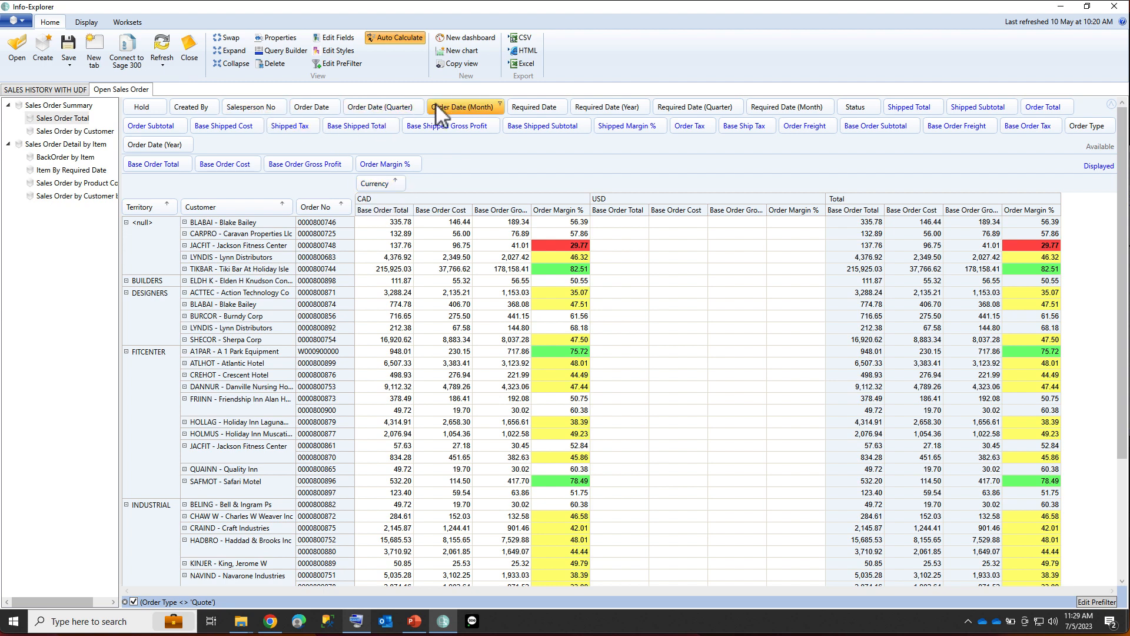
Filter the Salesperson No field in Sales Order Total to only BARRY.
left_click(284, 103)
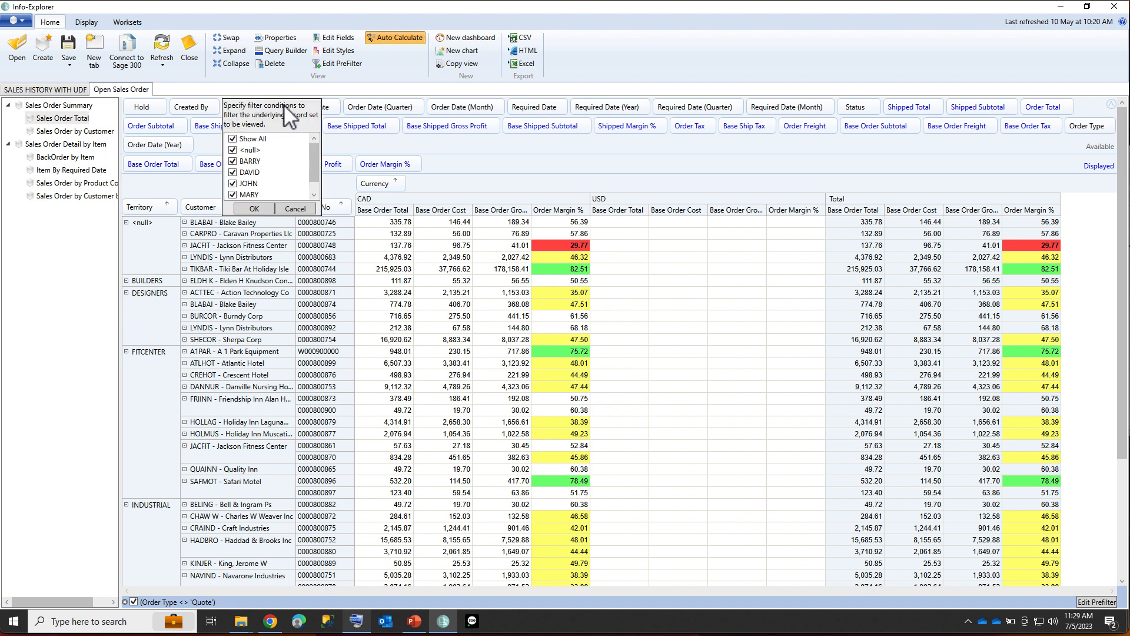
left_click(250, 138)
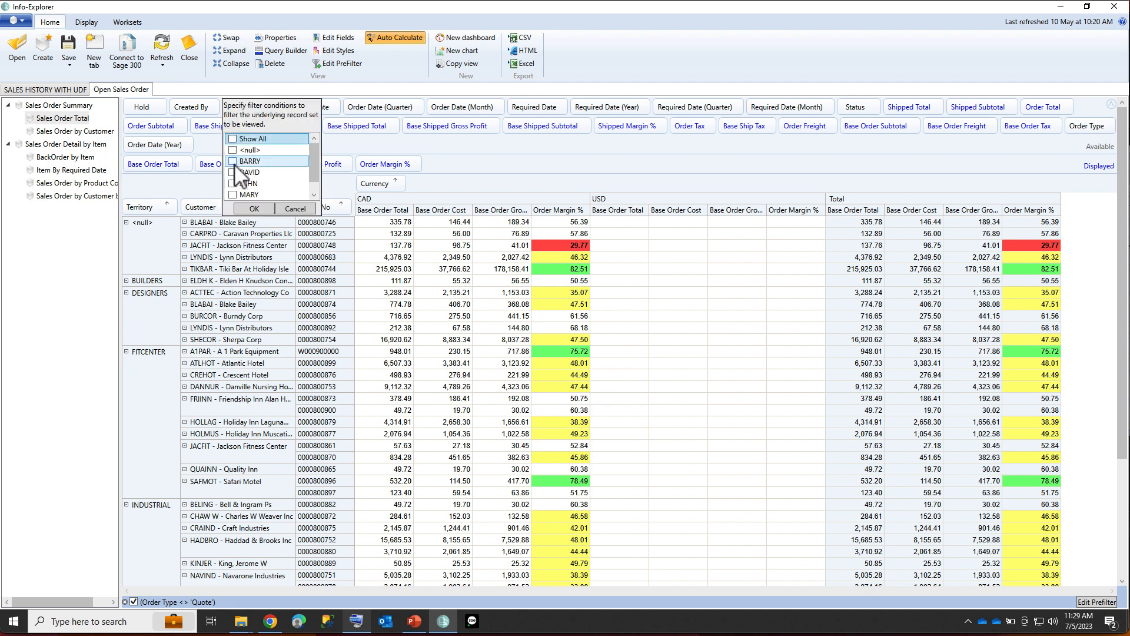
left_click(250, 161)
left_click(254, 209)
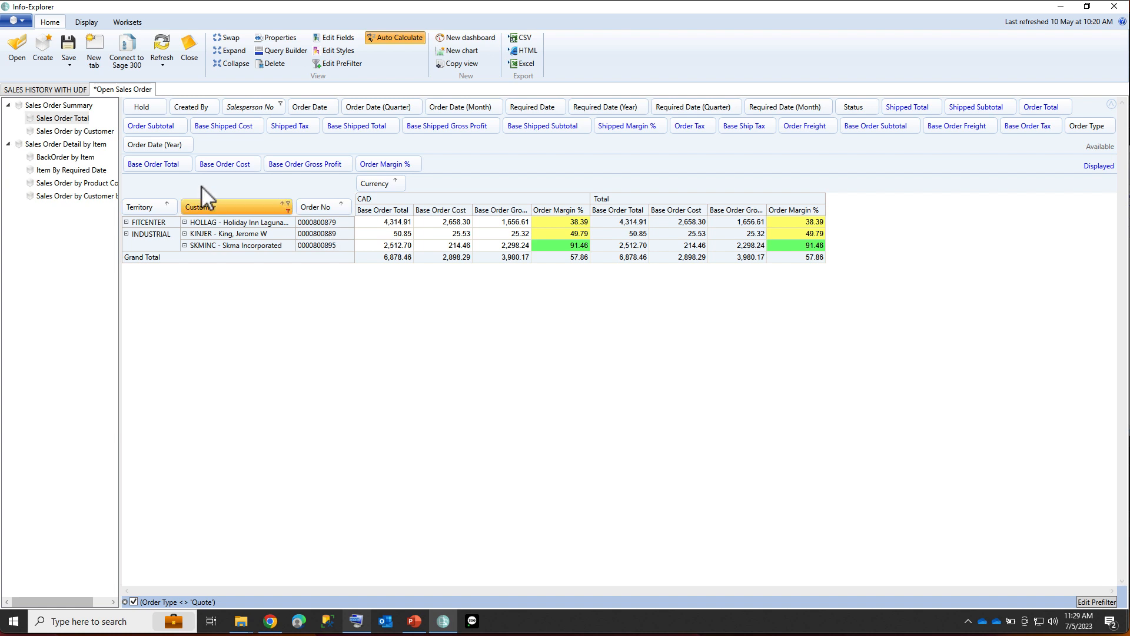
Open the BackOrder by Item view and expand the ACC - Accessories product code.
left_click(67, 157)
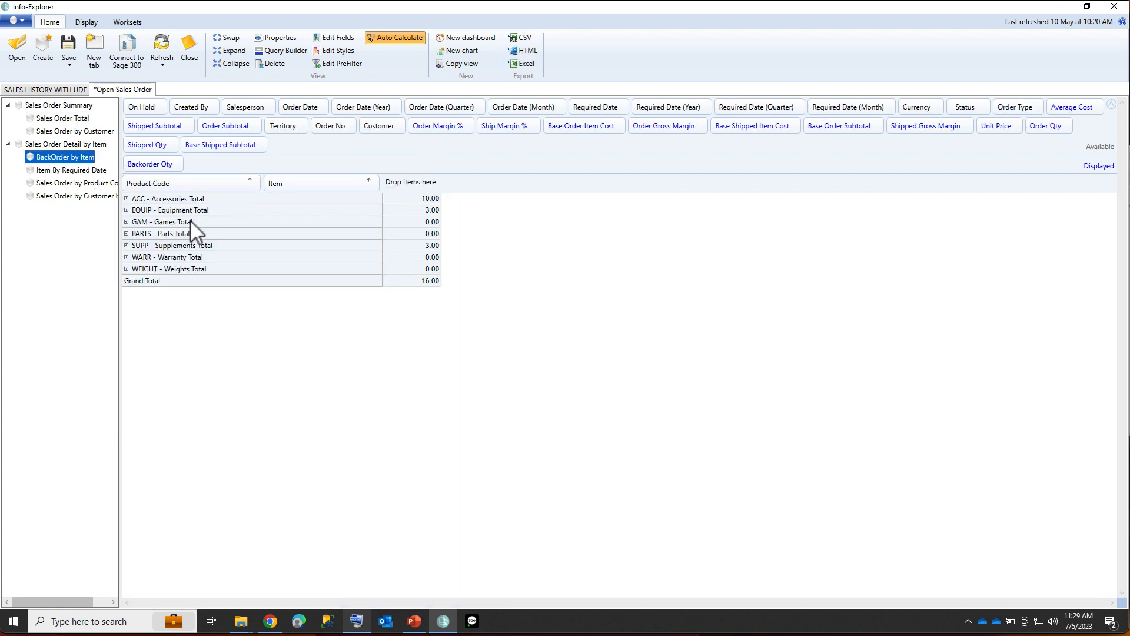
left_click(126, 199)
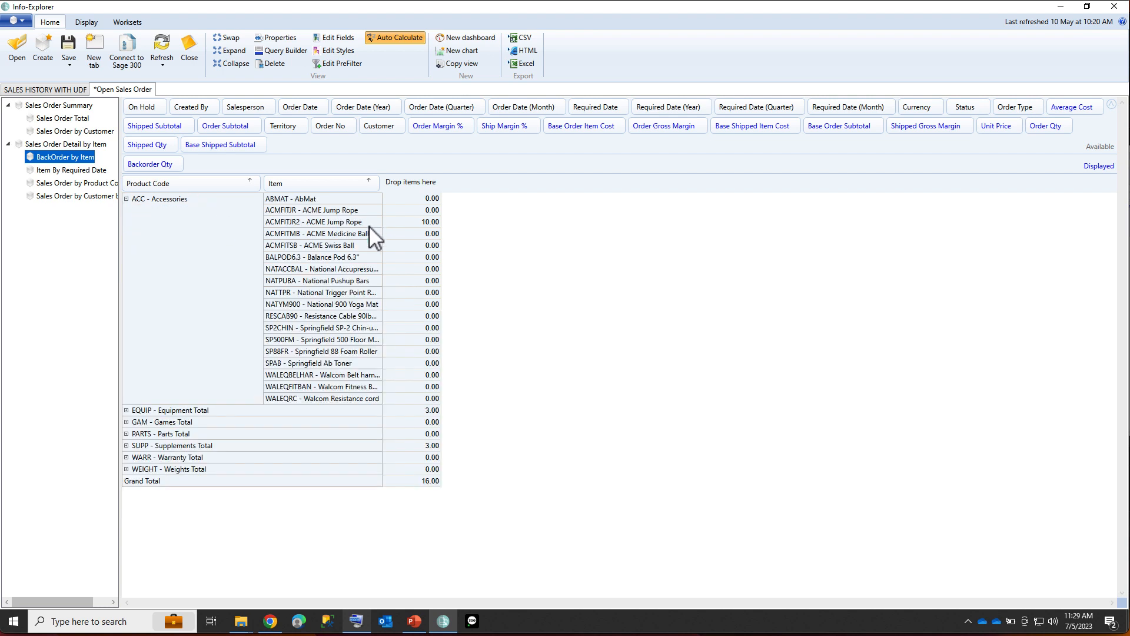
left_click(335, 224)
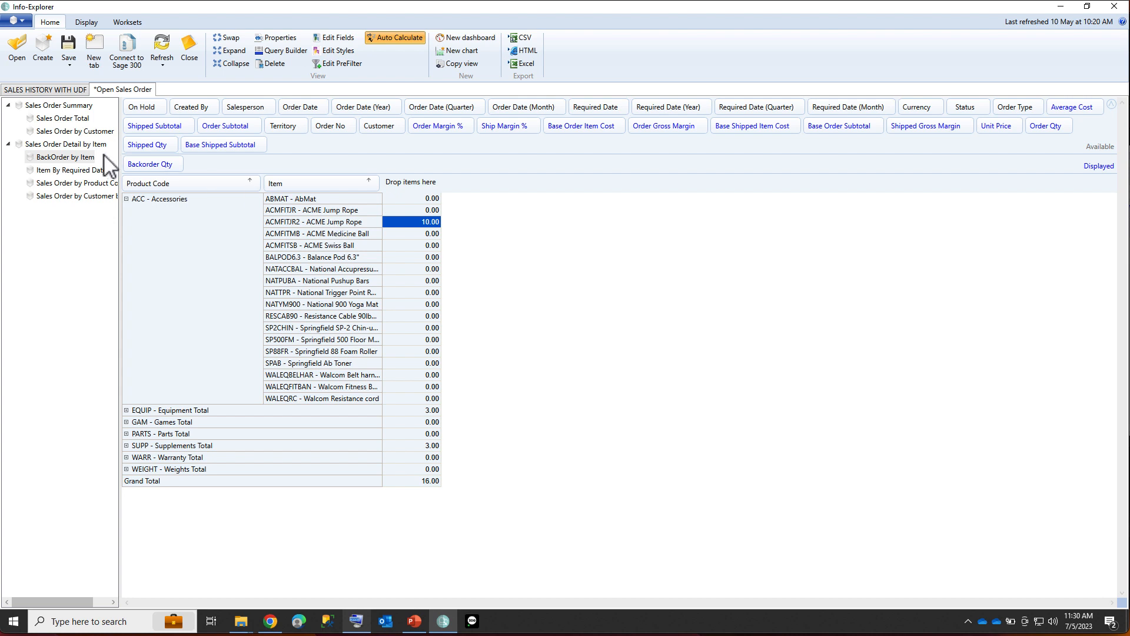
Open the AR Outstanding cube file from the Spire Cubes folder.
left_click(22, 21)
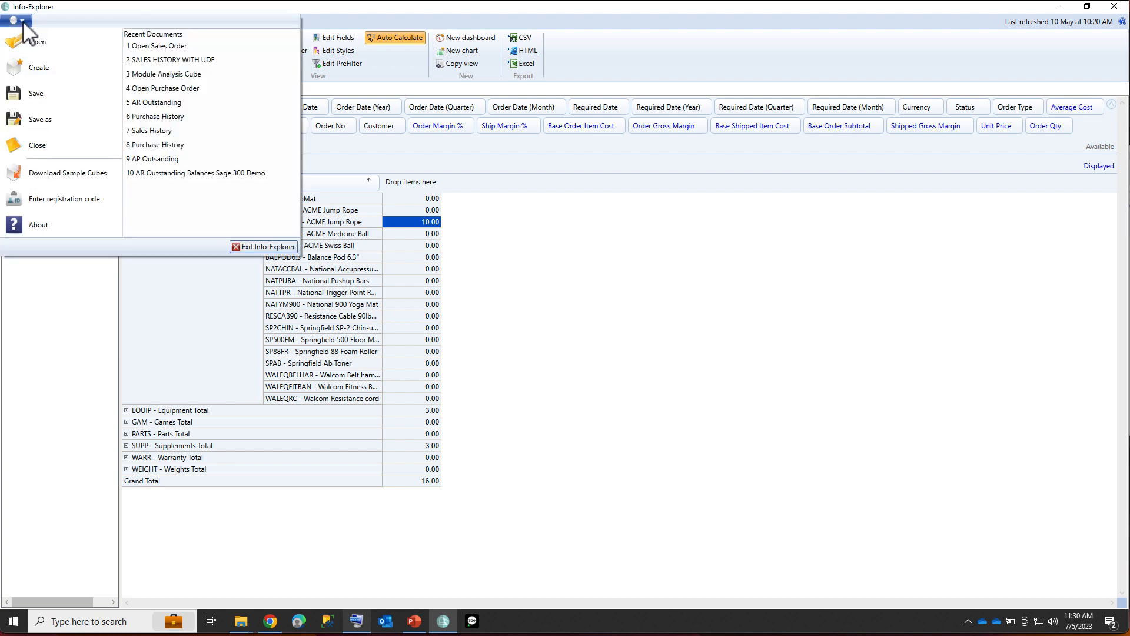
left_click(39, 43)
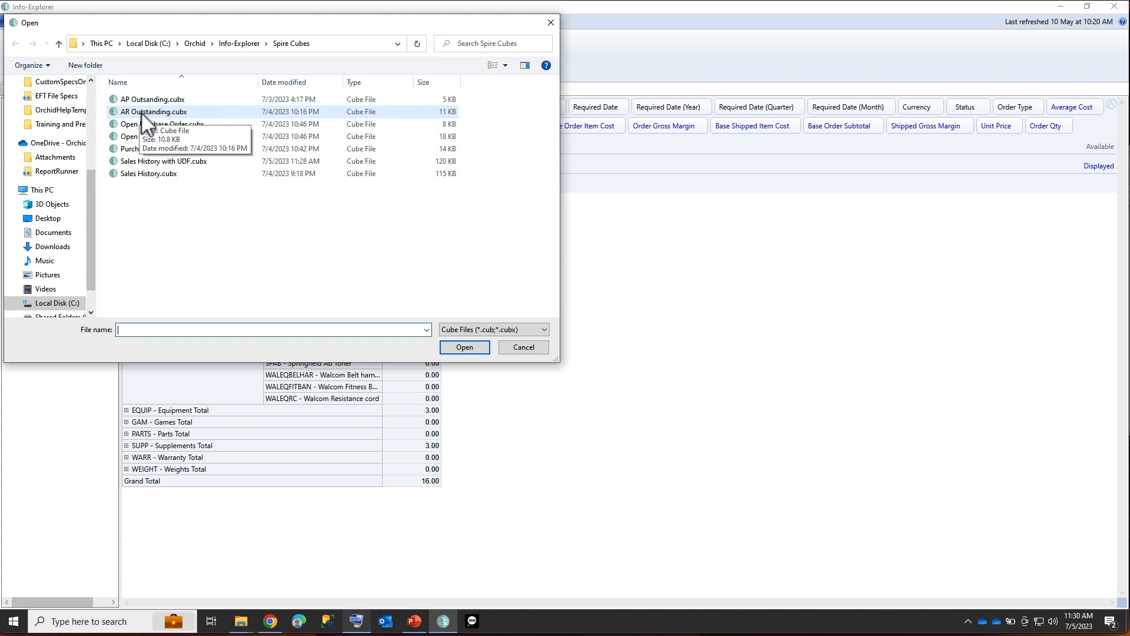
double_click(142, 112)
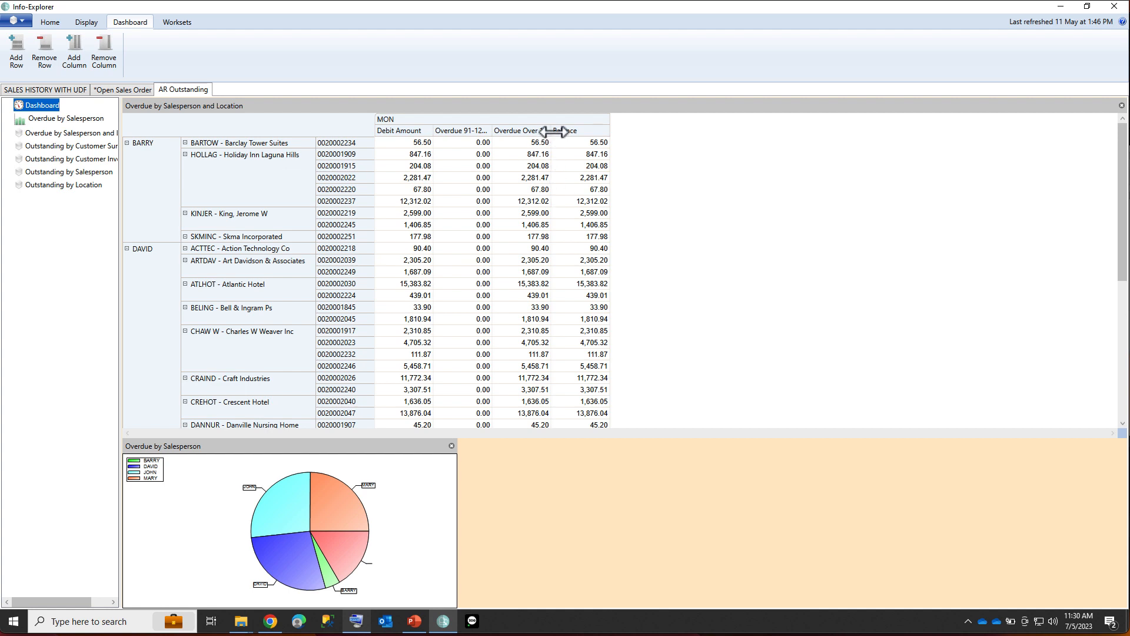
Widen the dashboard's Overdue Over 120 Days column and open the Overdue by Salesperson and Location view.
left_click_drag(554, 131, 565, 130)
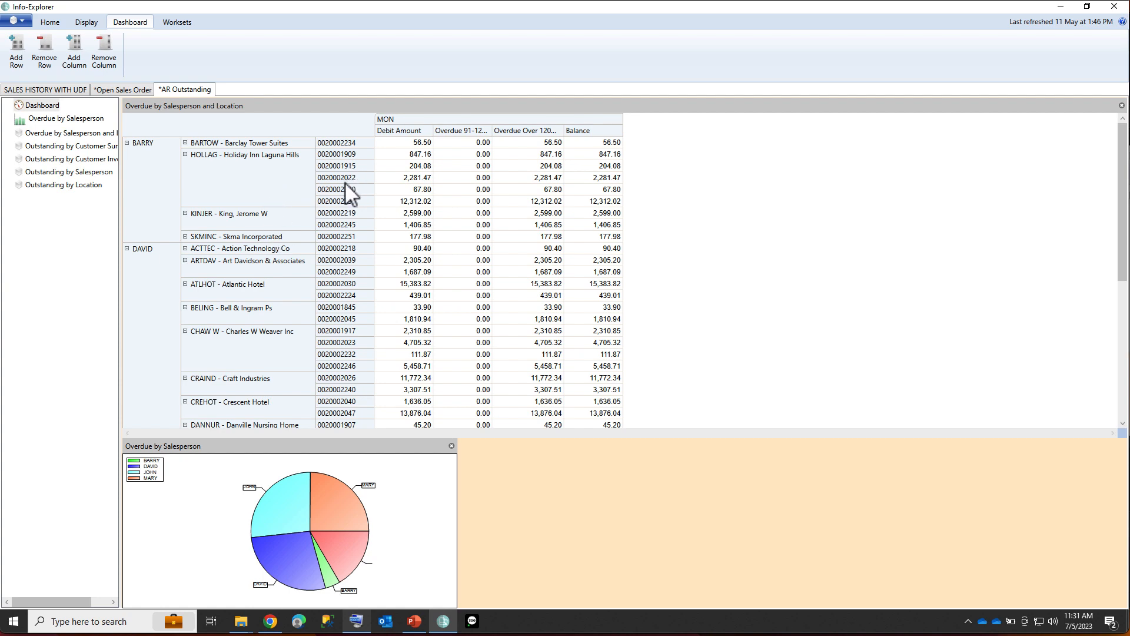
left_click(60, 132)
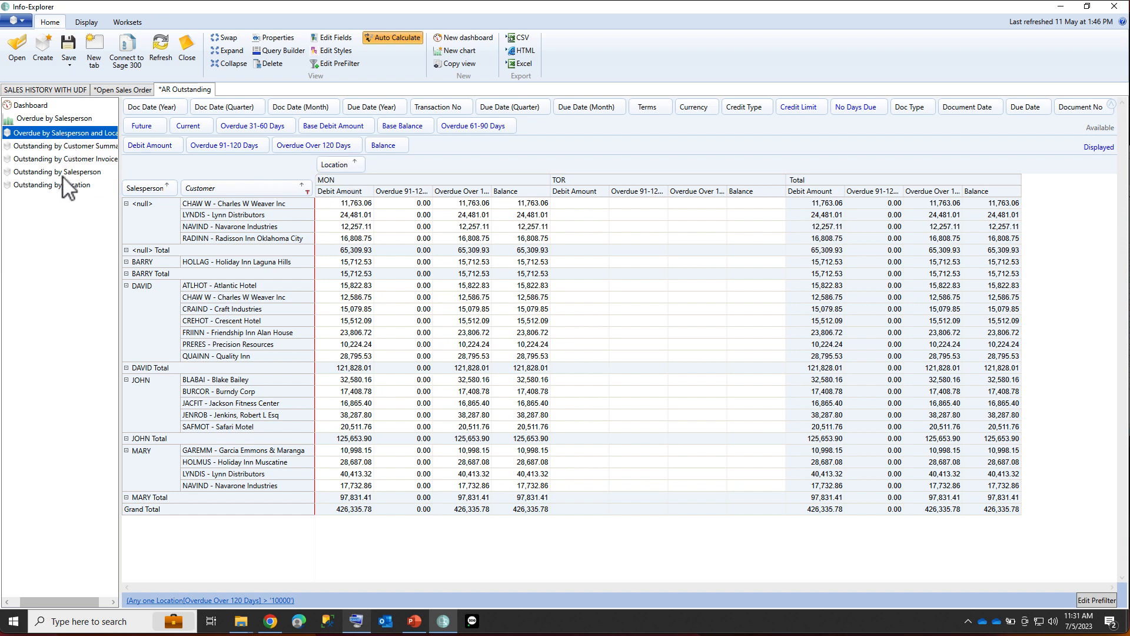
Open the Outstanding by Customer Invoice view and return to the SALES HISTORY WITH UDF tab.
left_click(68, 160)
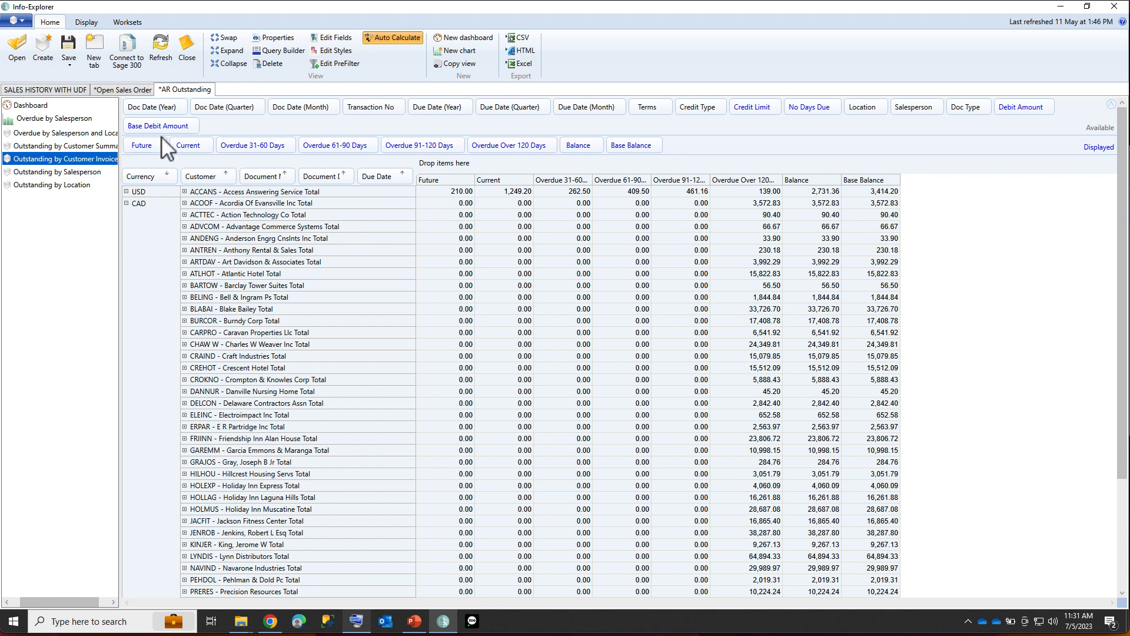
left_click(44, 90)
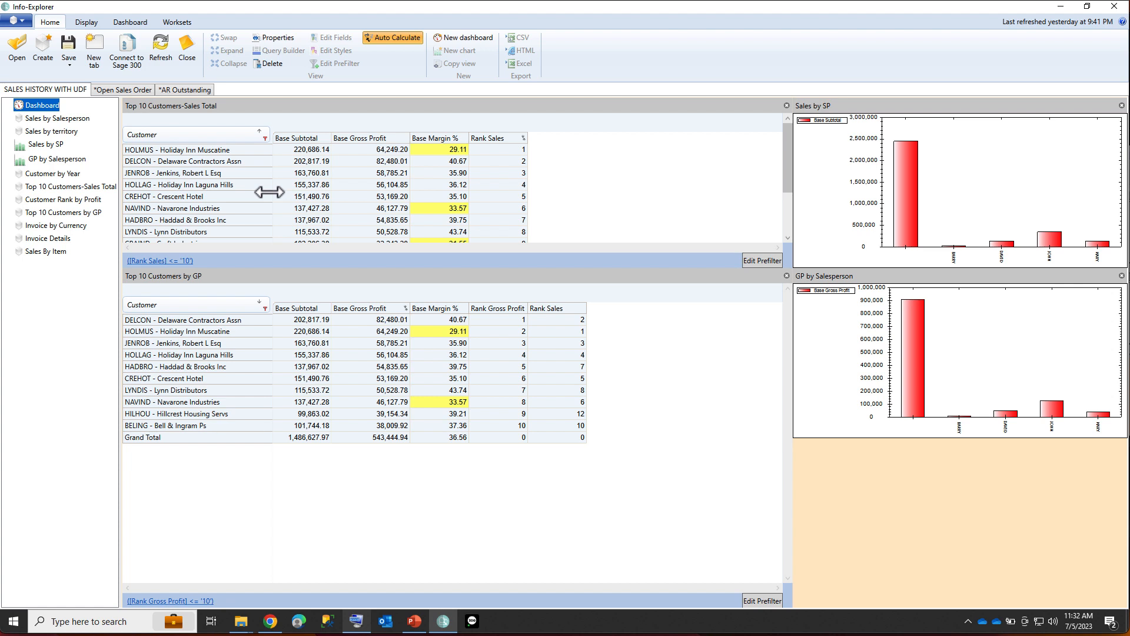
Open the Download Sample Cubes page and browse the Spire sample cubes listed there.
mouse_move(417, 623)
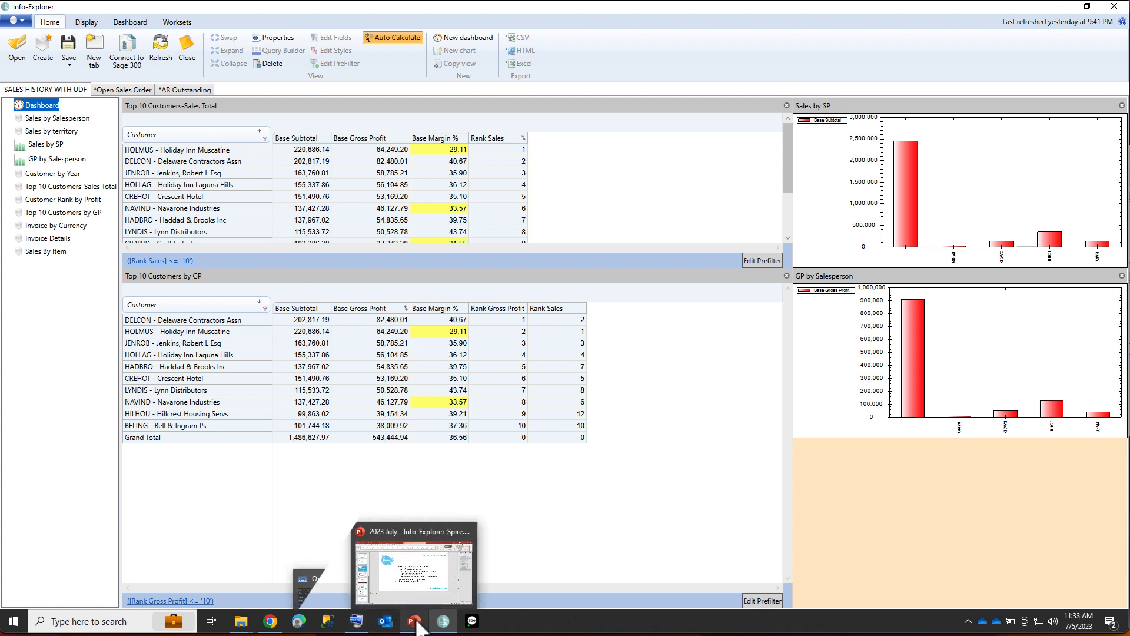
left_click(21, 22)
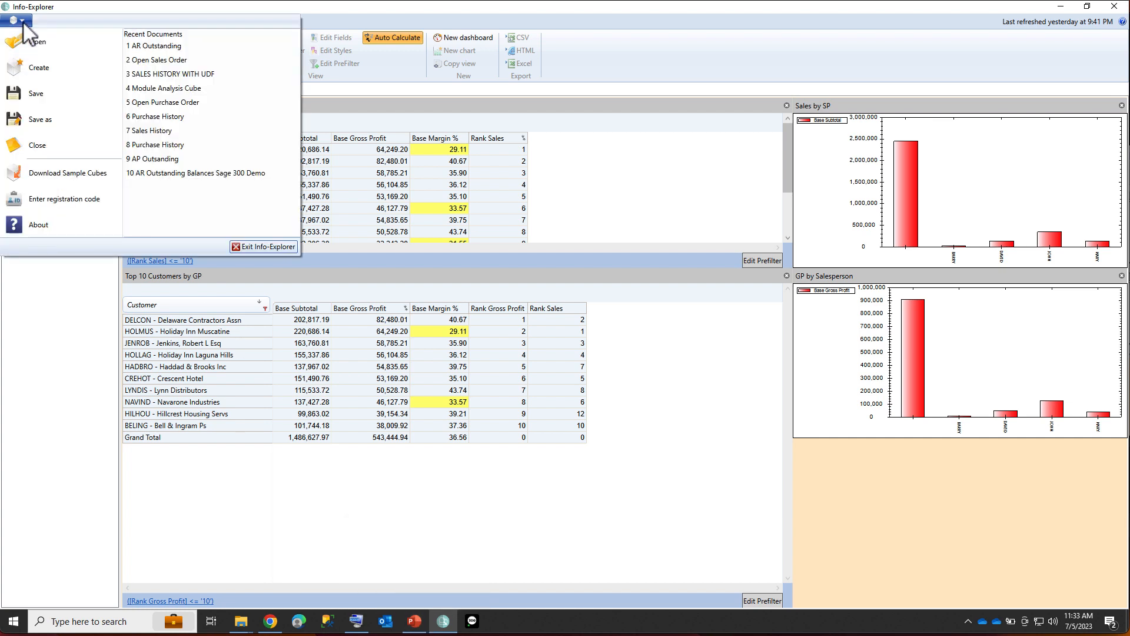
left_click(60, 173)
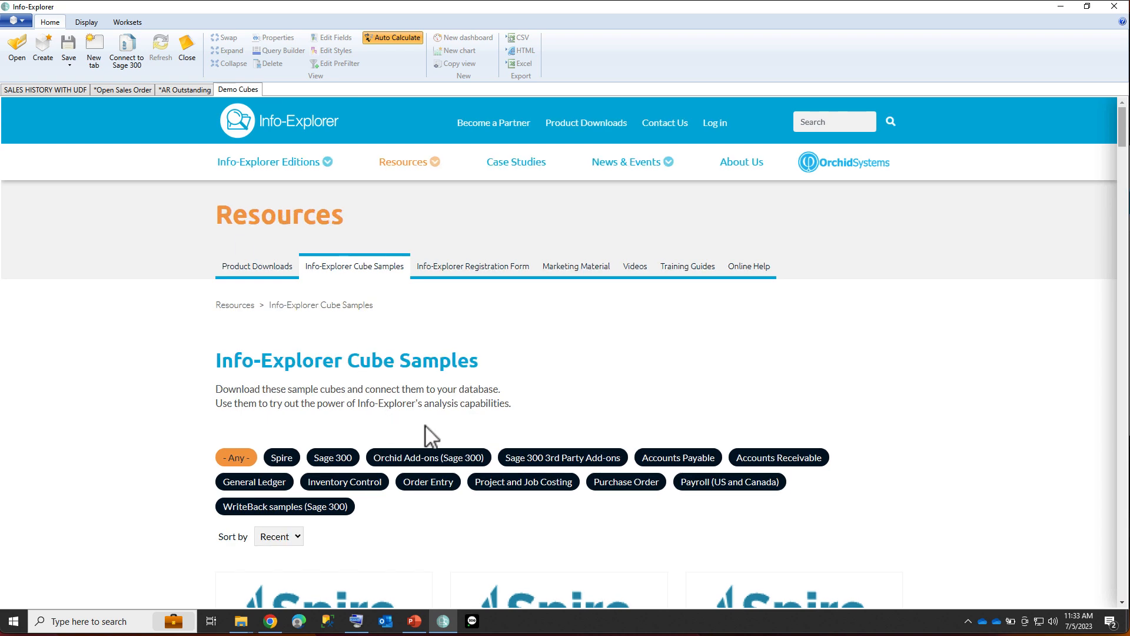
scroll(567, 443, "down", 1)
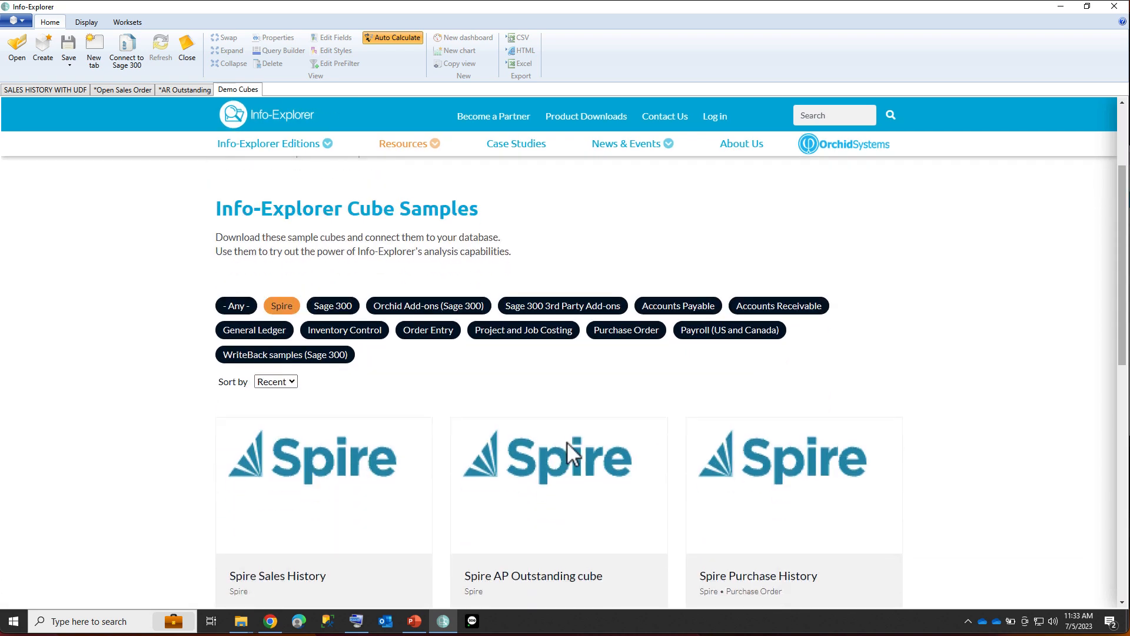
scroll(576, 452, "down", 1)
scroll(580, 448, "down", 1)
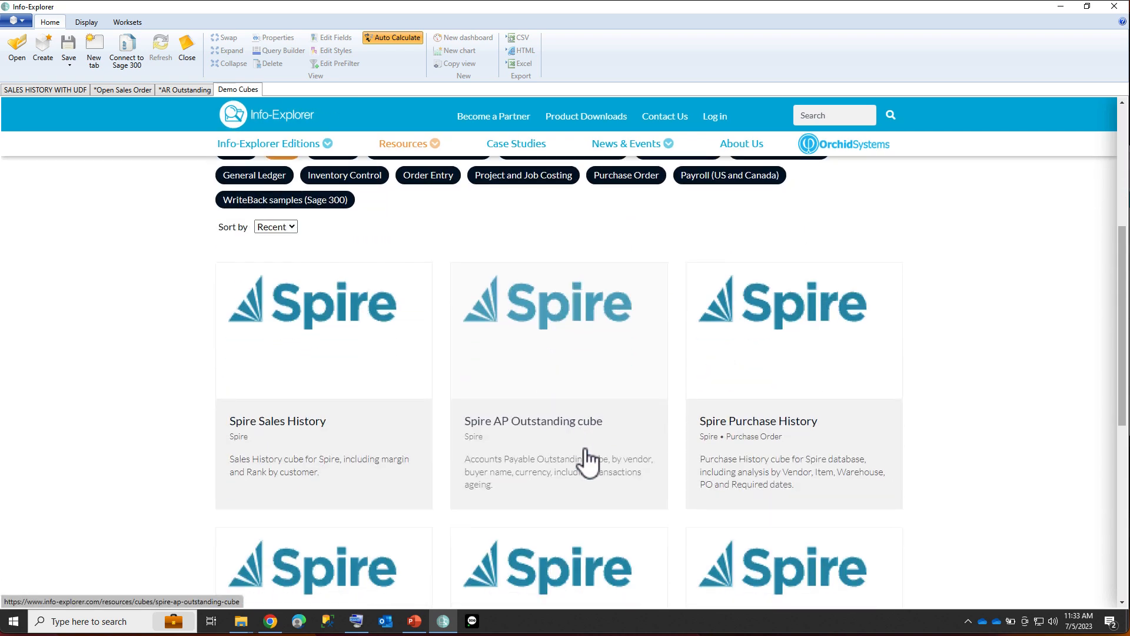
scroll(583, 449, "down", 1)
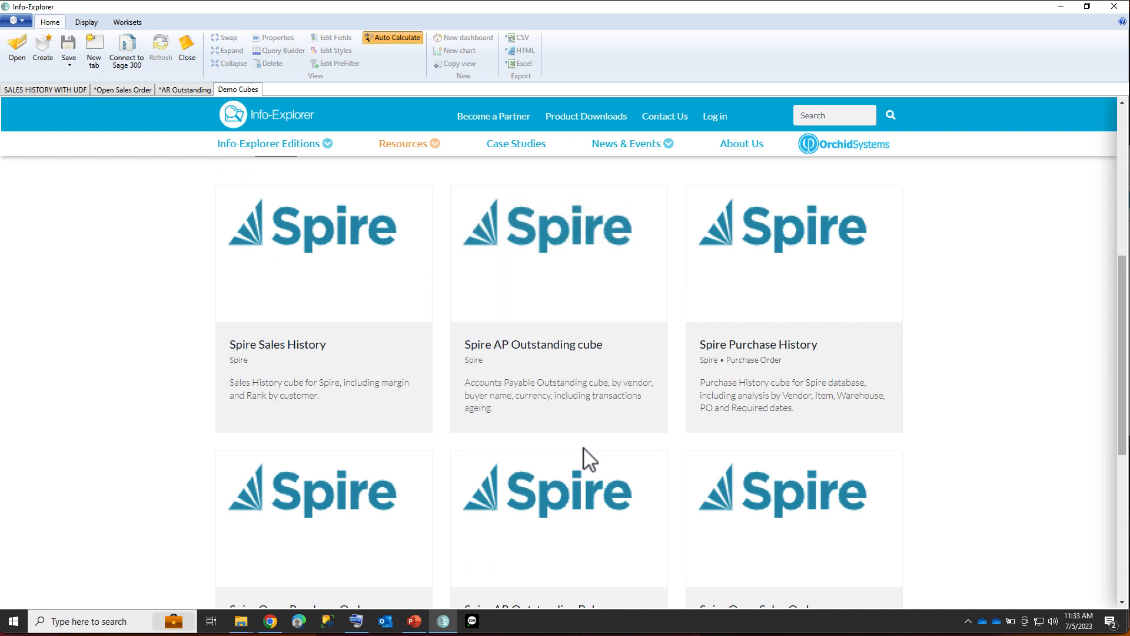